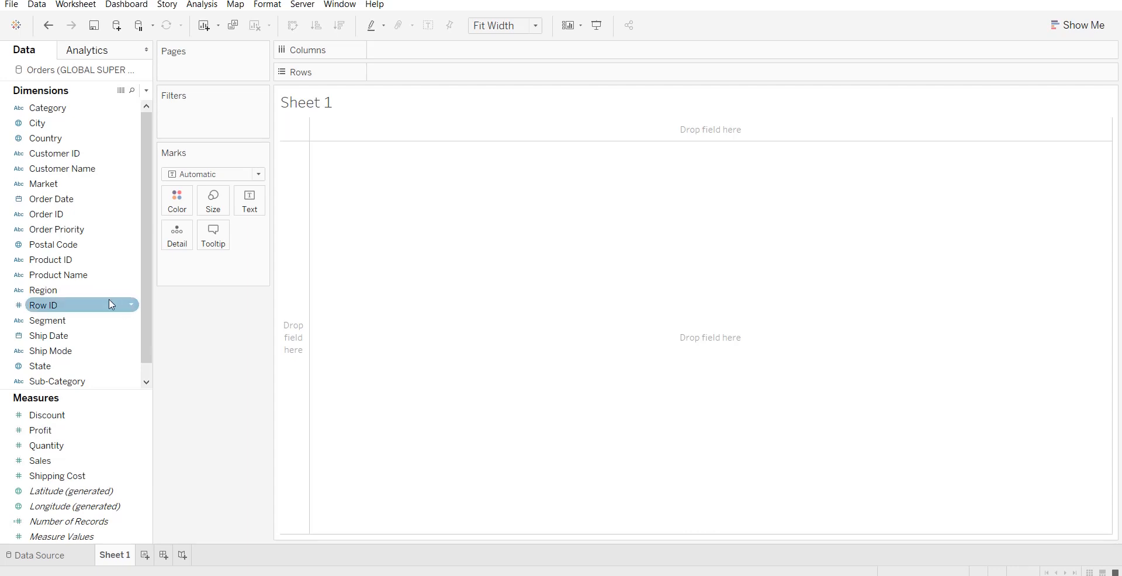
Plot Sales on Rows against Product Name on Columns, adding all members of the product field.
drag(93, 275, 438, 51)
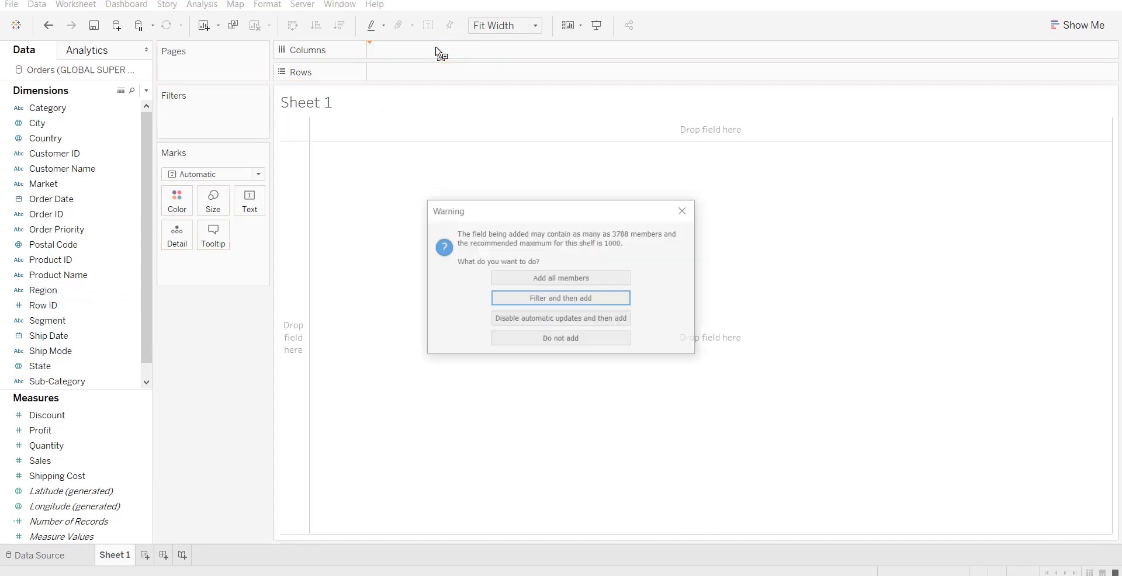
click(564, 278)
click(92, 445)
drag(68, 461, 464, 77)
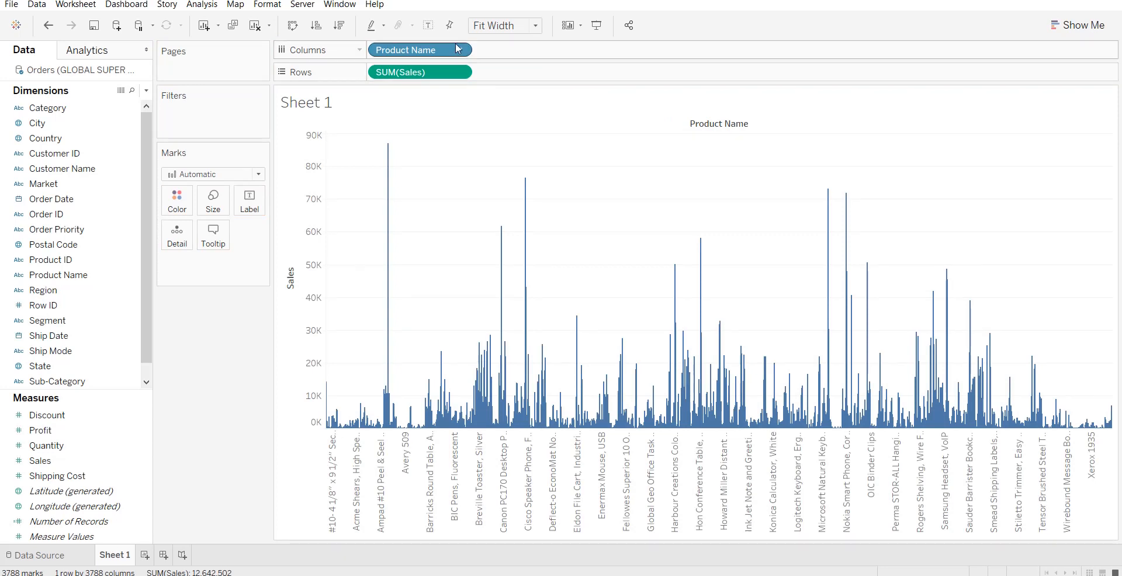
Sort Product Name by the Sales field in descending order, using the Sum aggregation.
click(460, 51)
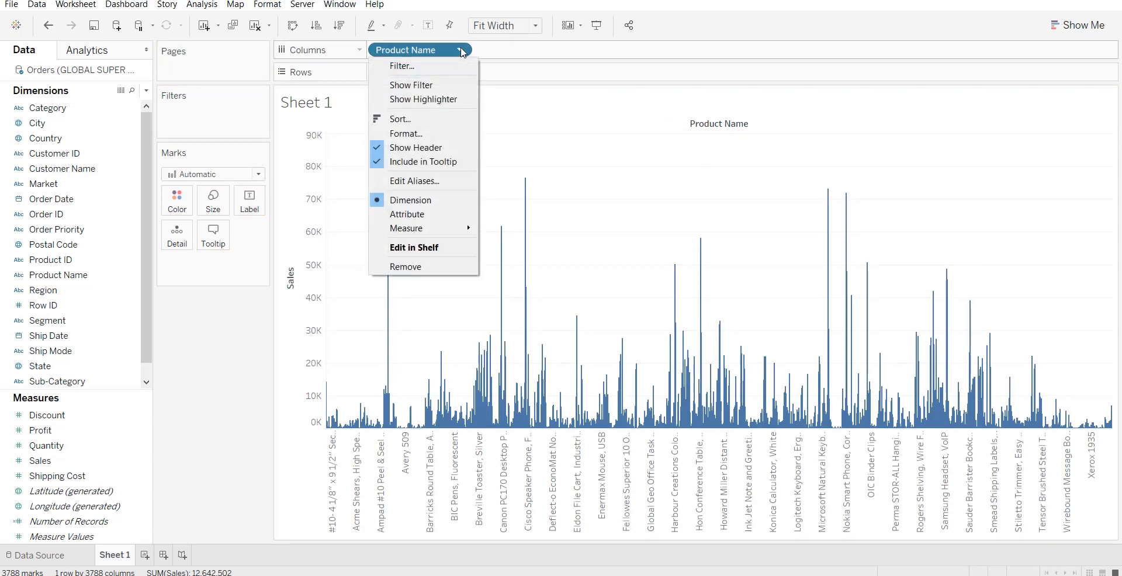
click(468, 120)
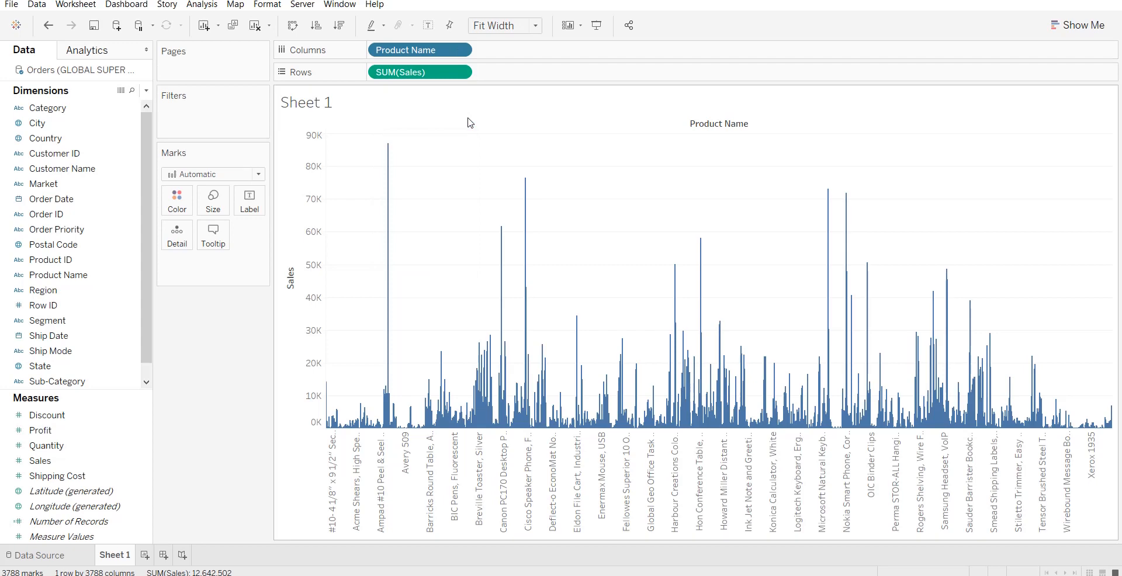
click(513, 242)
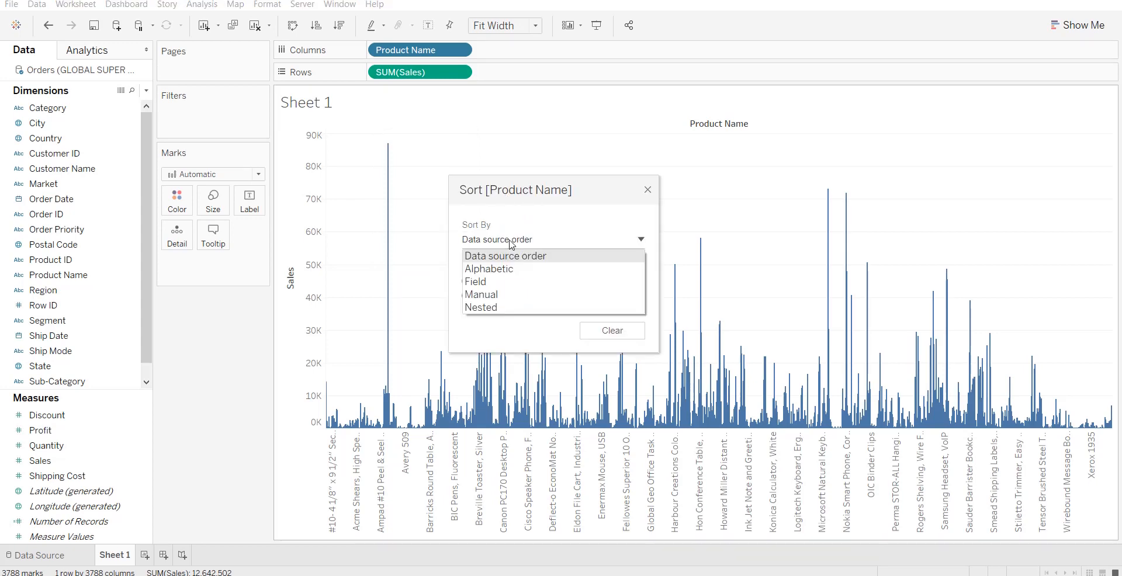
click(519, 283)
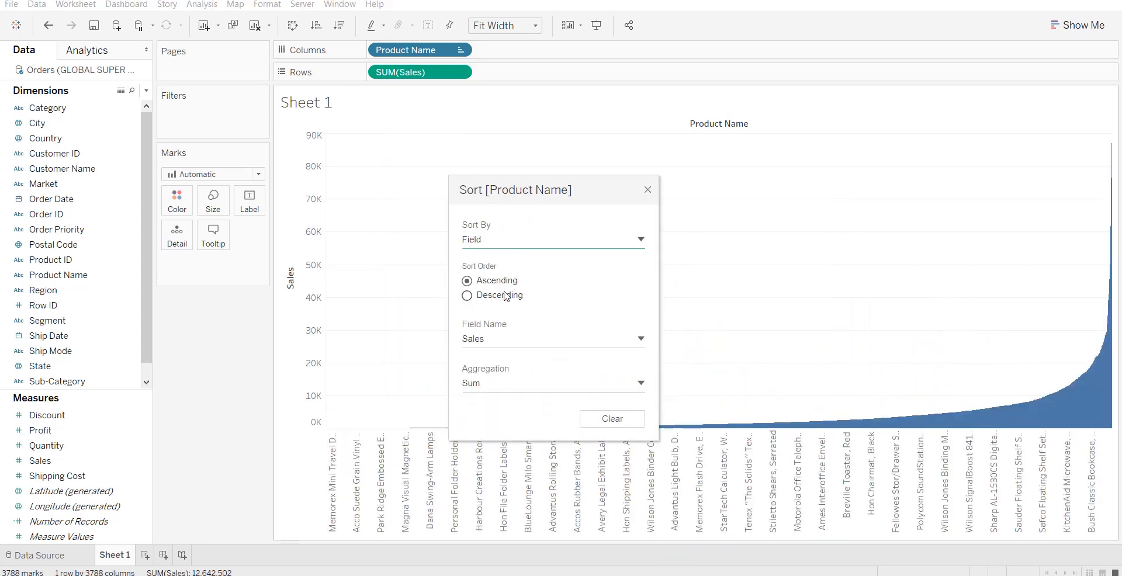
click(502, 296)
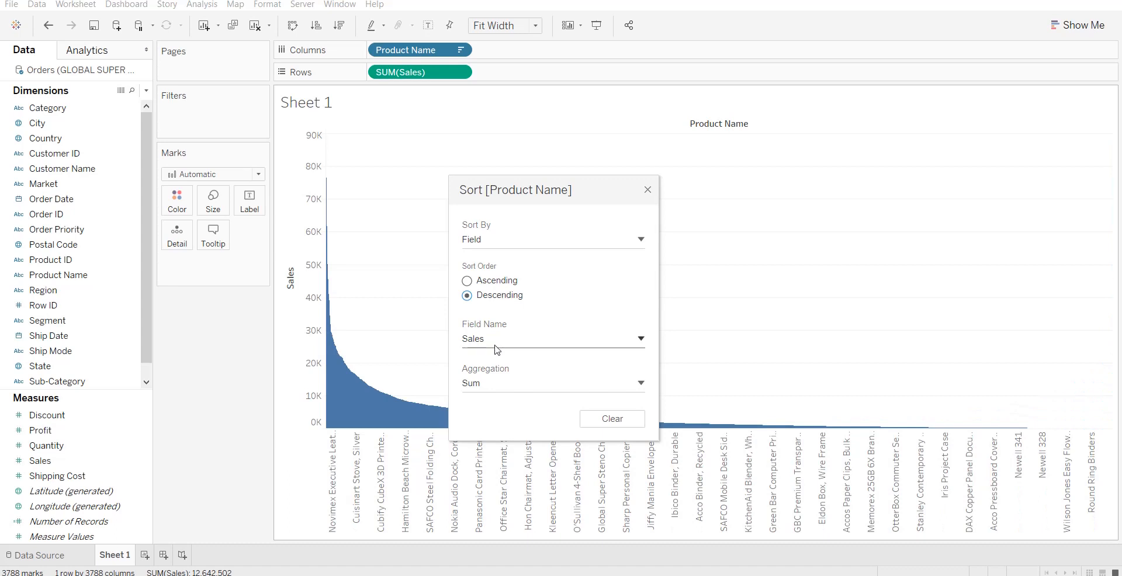
click(648, 190)
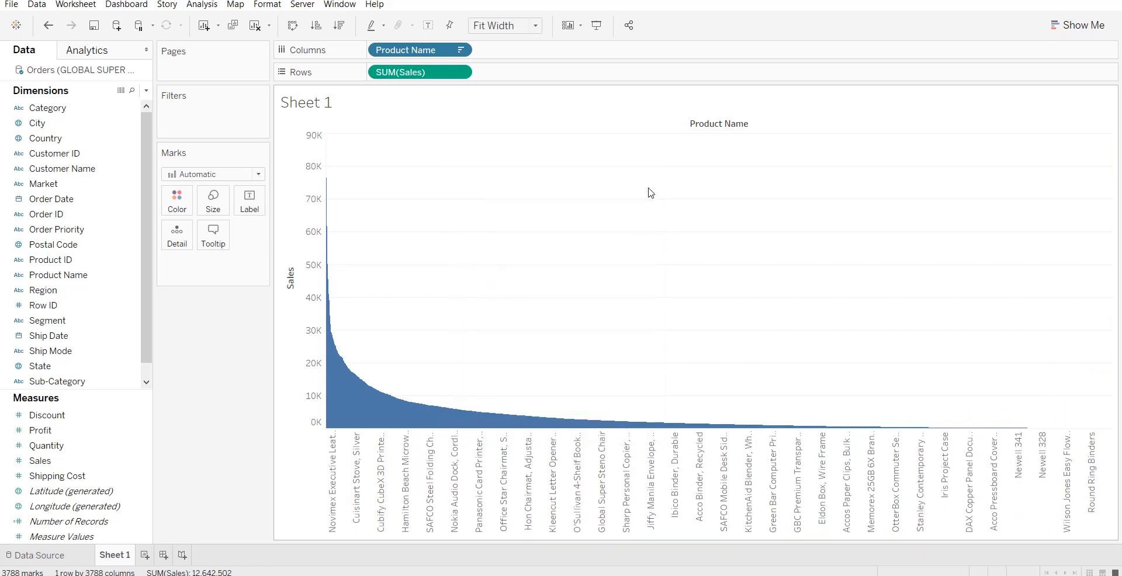
Add a Running Total (Sum) table calculation to Sales on Rows, computed using the specific dimension Product Name.
click(460, 71)
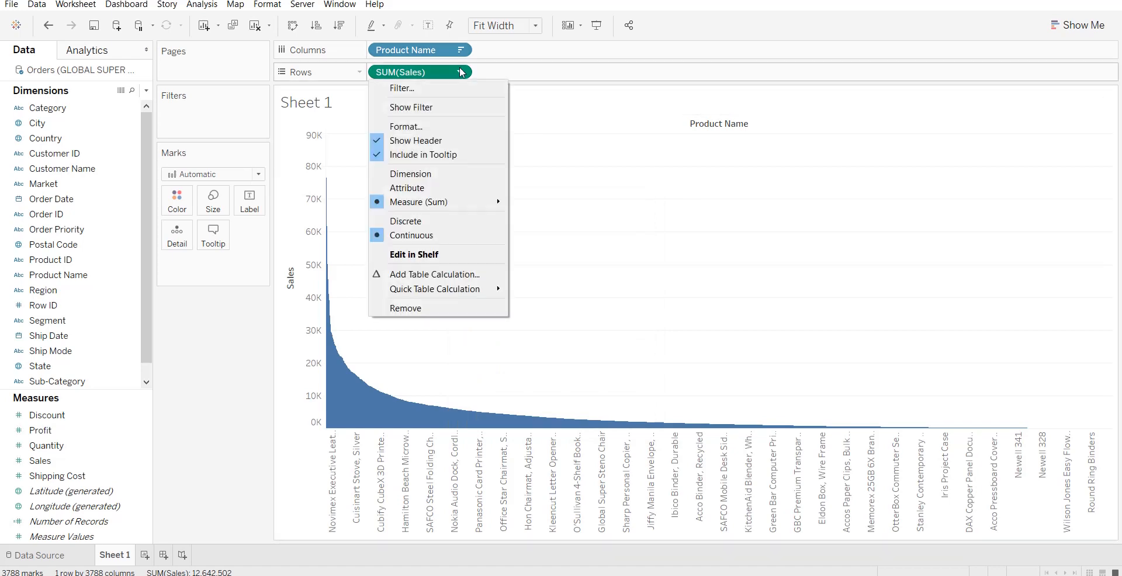
click(454, 275)
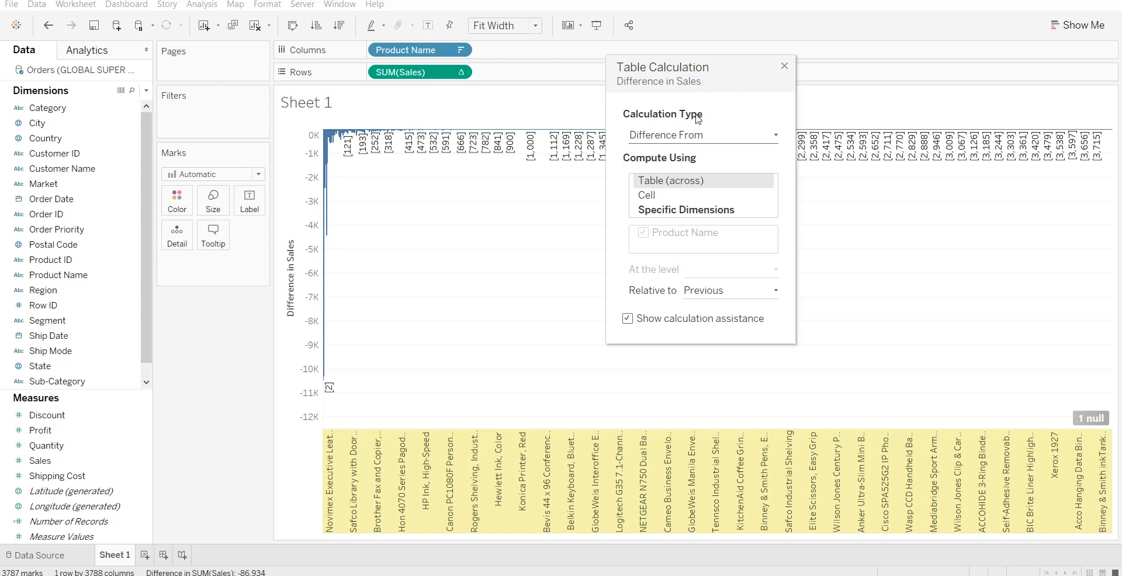
click(699, 135)
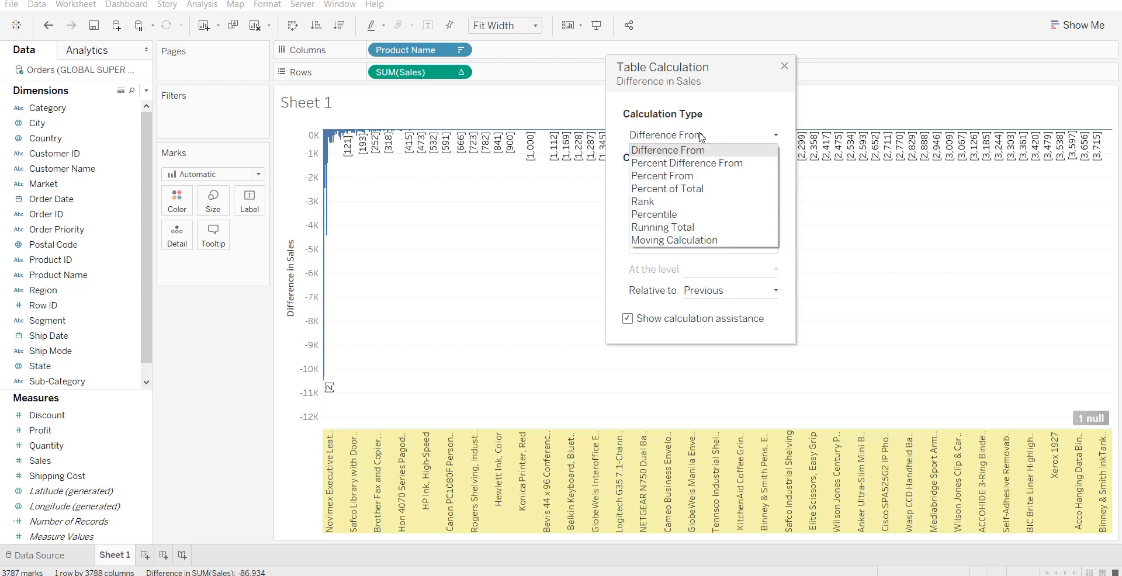
click(701, 228)
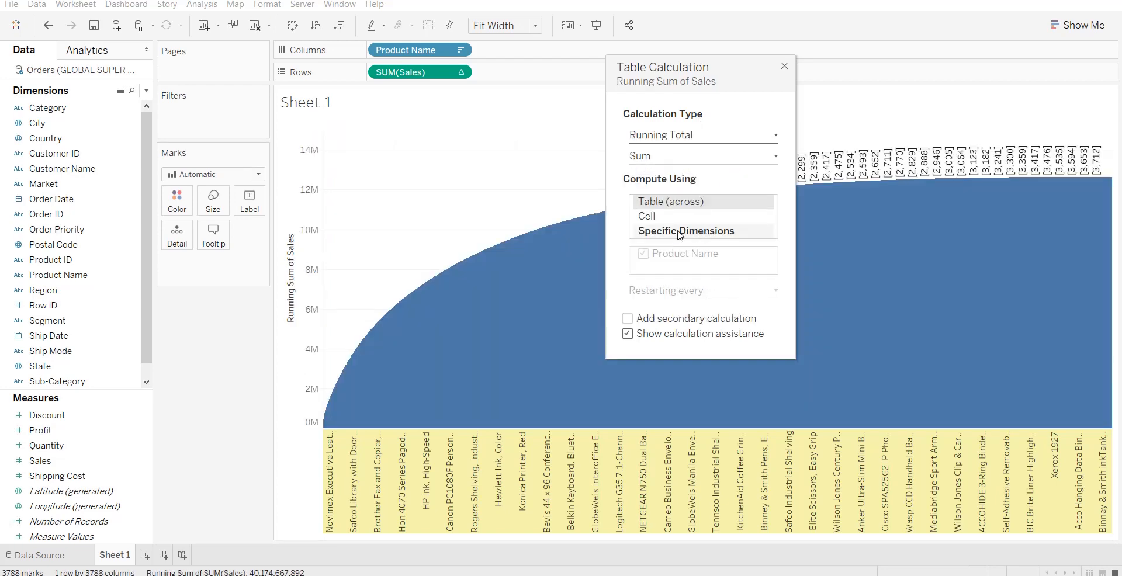
click(678, 232)
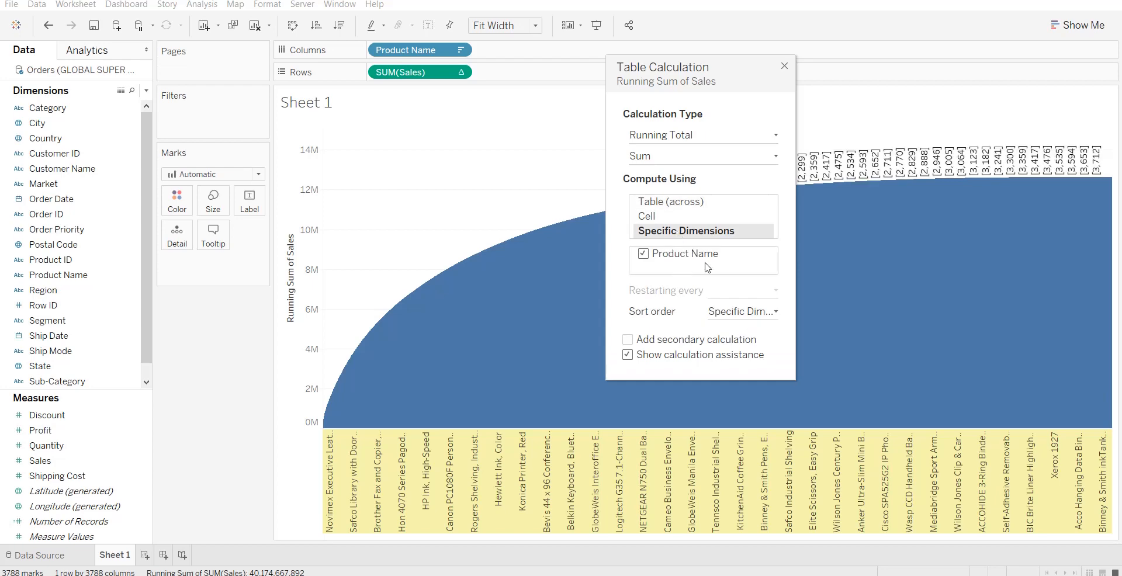
Add a secondary Percent of Total calculation to the running sum of Sales, computed using the specific dimension Product Name.
click(627, 340)
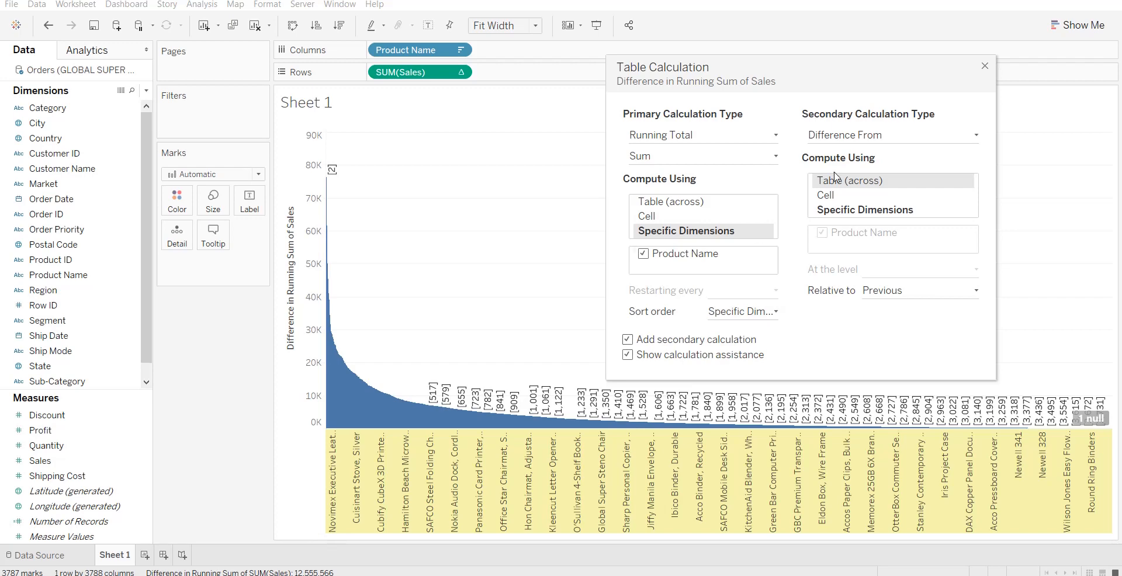
click(906, 138)
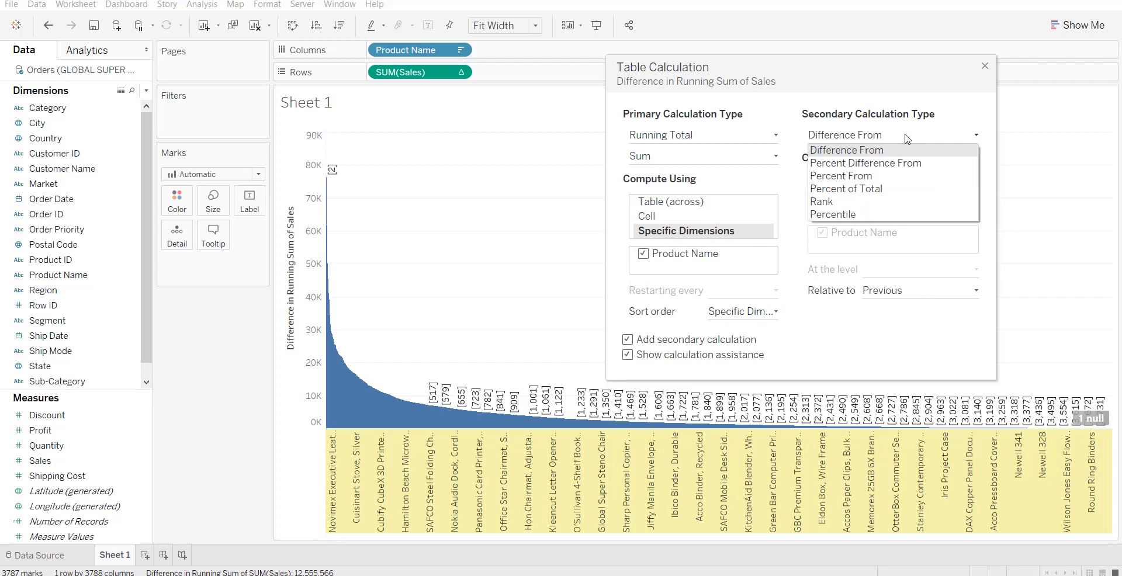
click(912, 189)
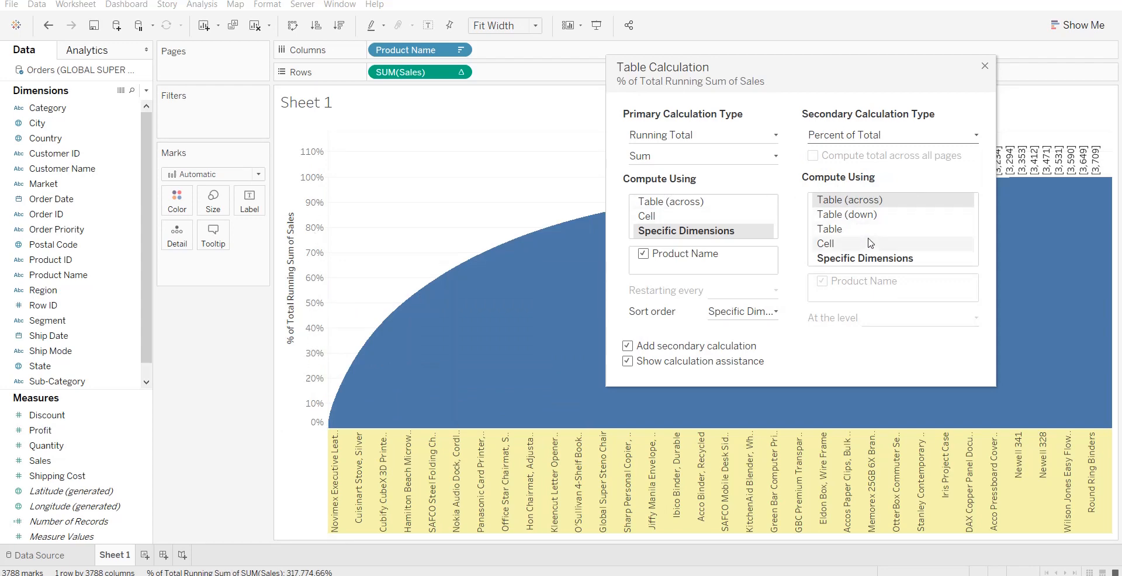
click(872, 263)
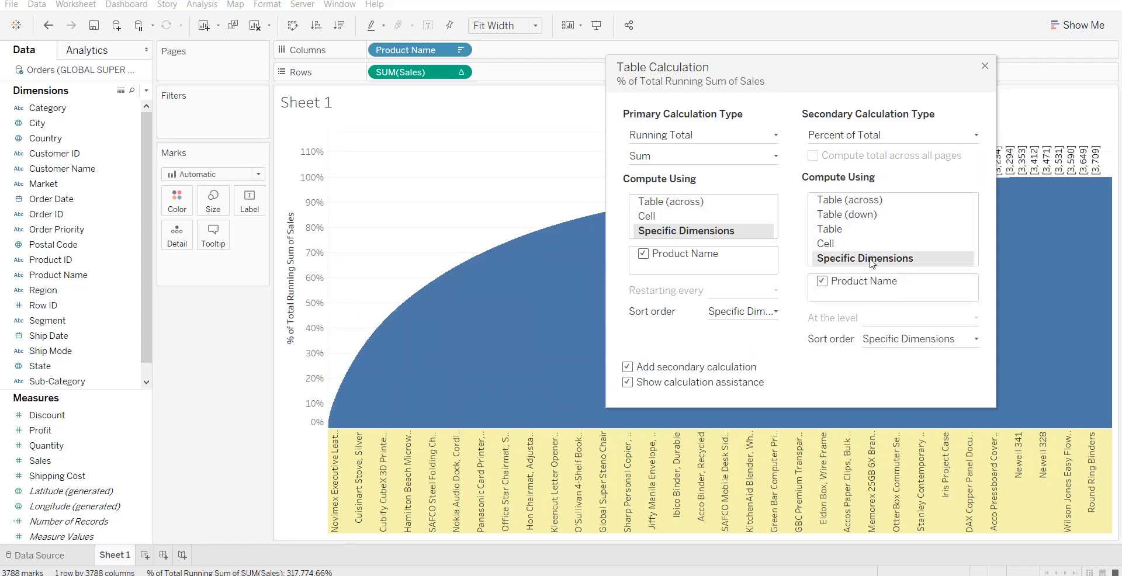
click(985, 66)
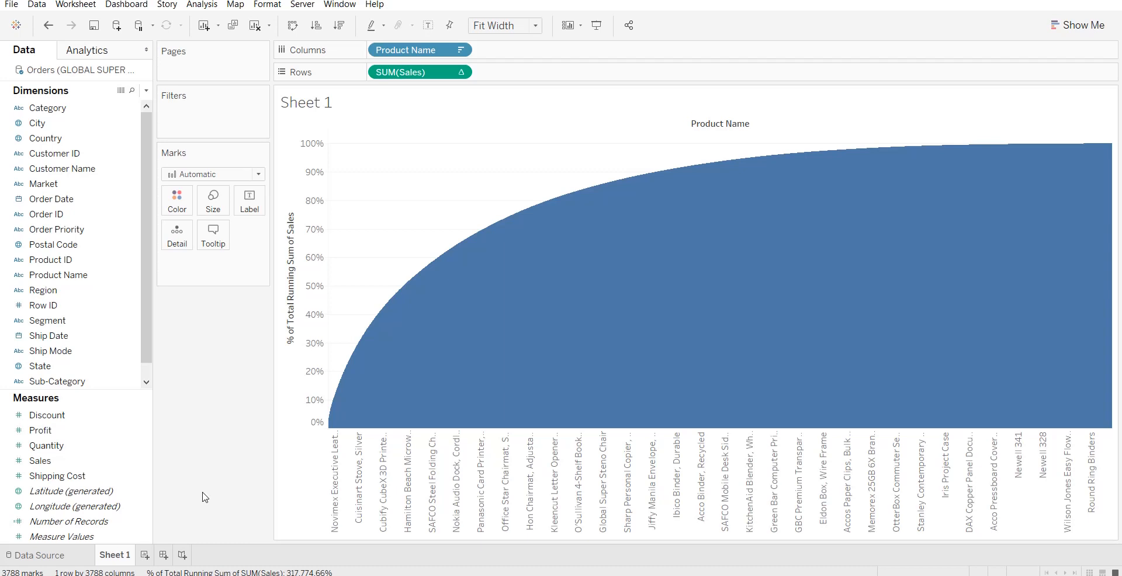
Color the chart's marks by the Sales measure.
click(97, 461)
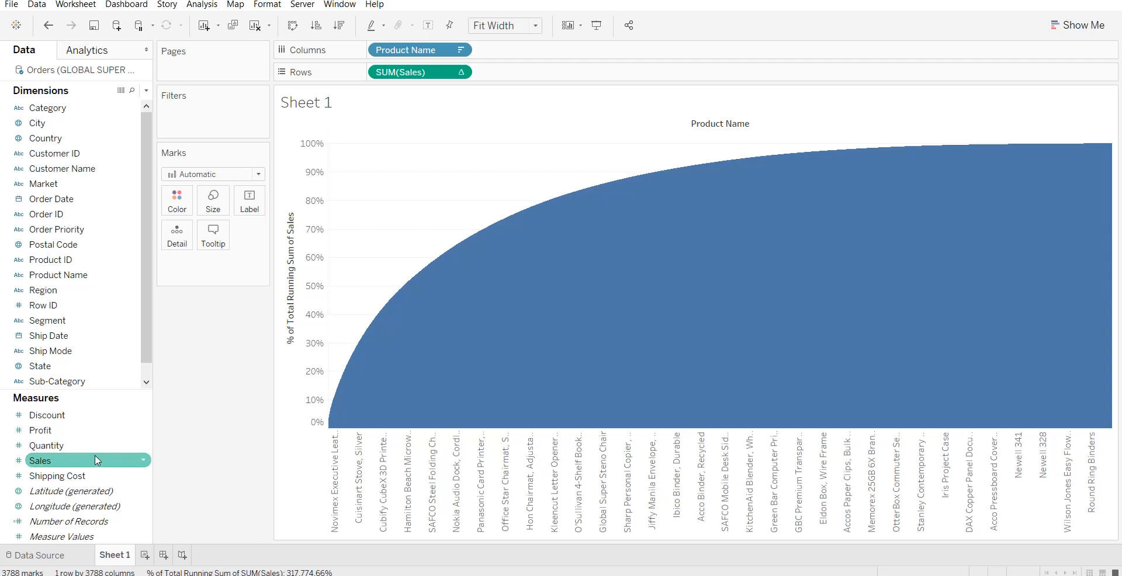
drag(84, 467, 181, 204)
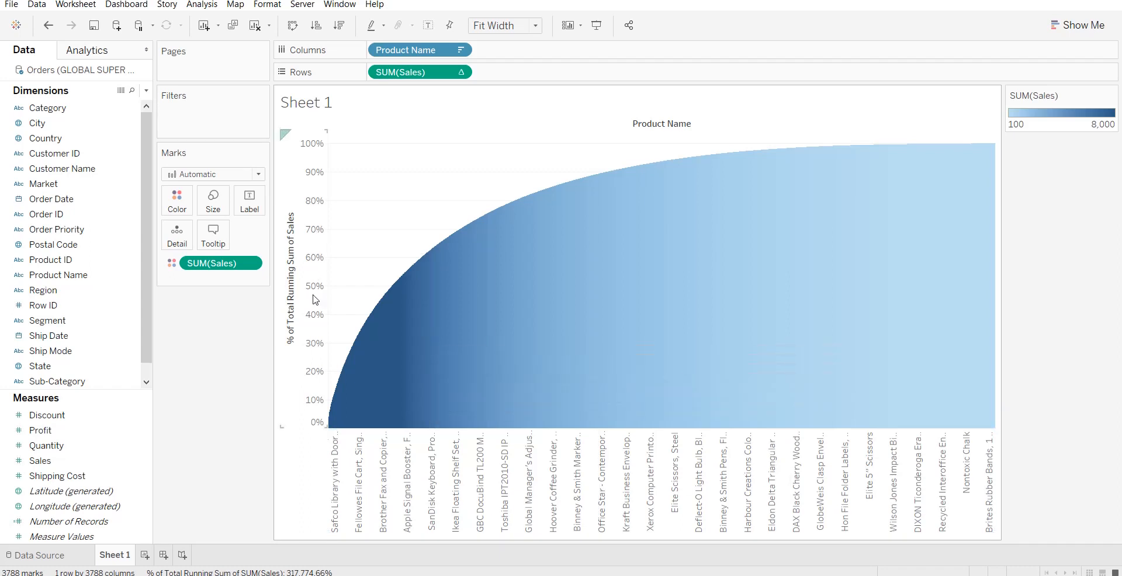
Add a reference line to the % of Total Running Sum of Sales axis at the constant value 0.8.
right_click(314, 275)
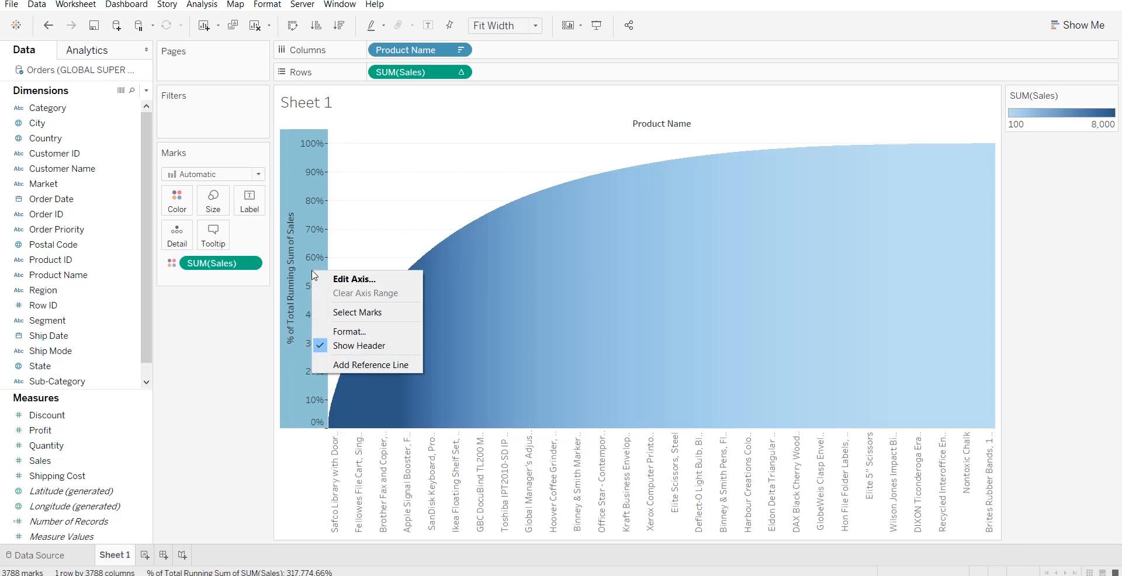
click(369, 365)
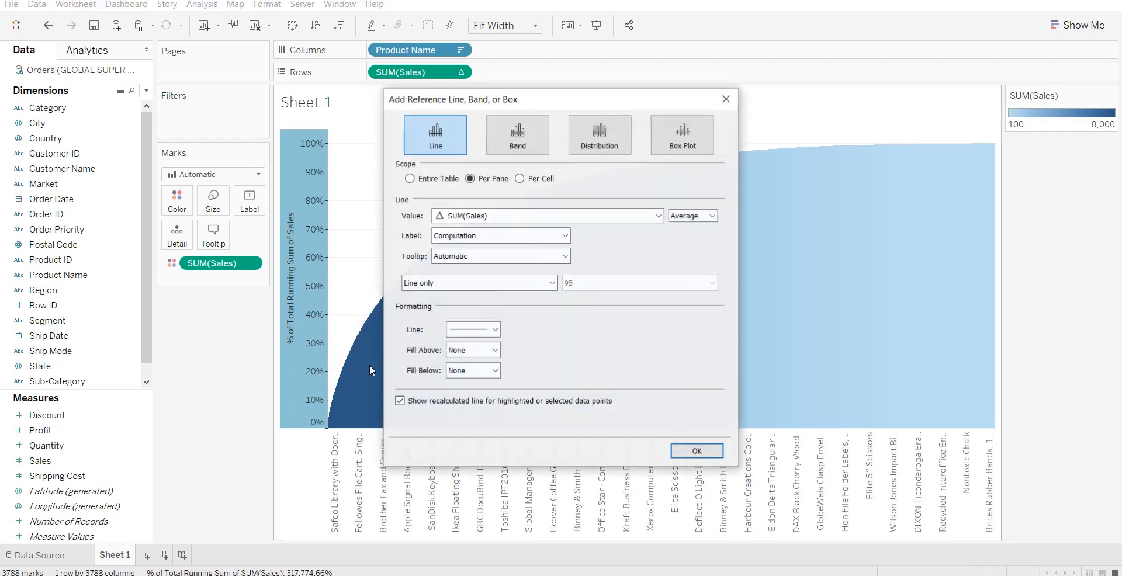
click(696, 216)
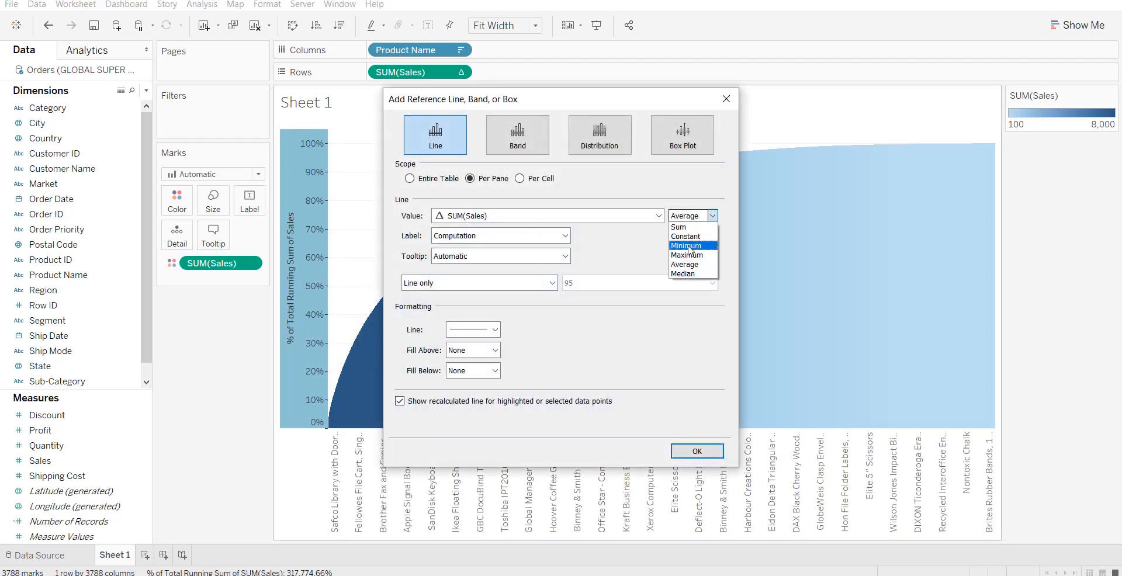
click(686, 236)
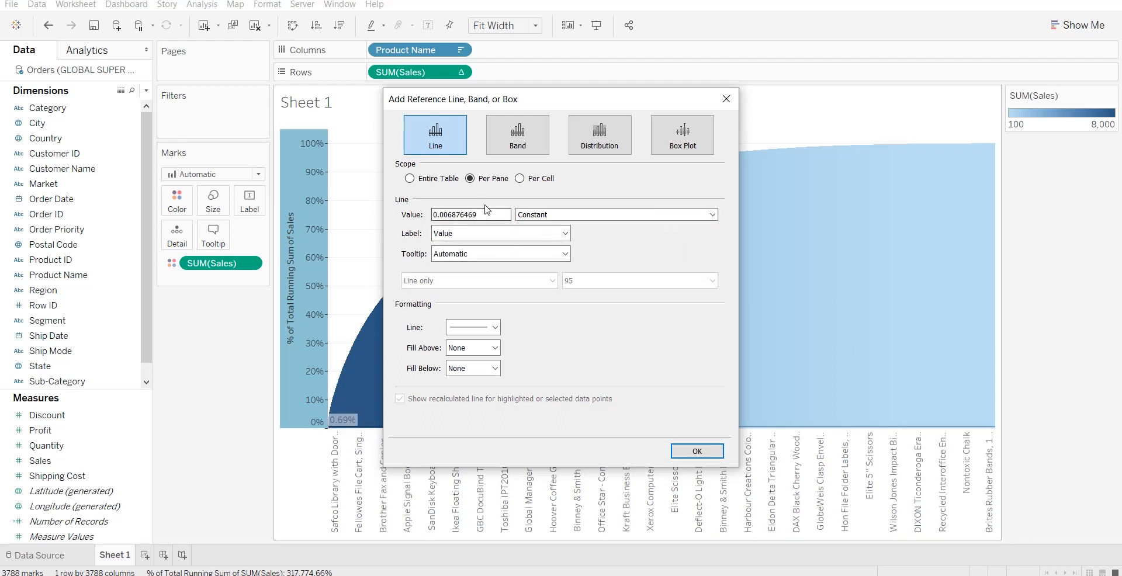
drag(486, 213, 445, 216)
text(8)
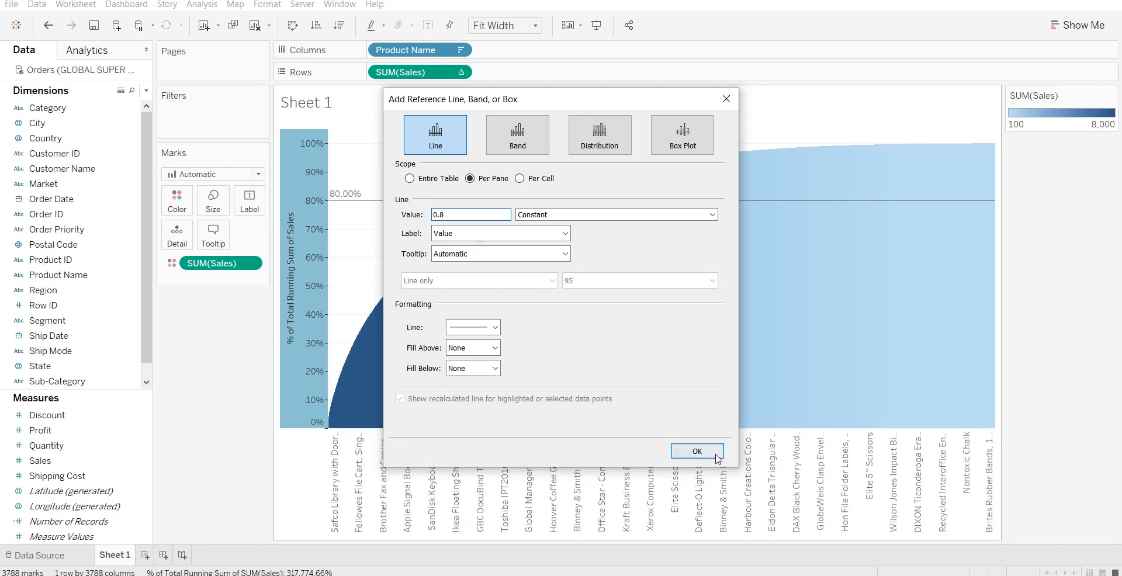
click(713, 453)
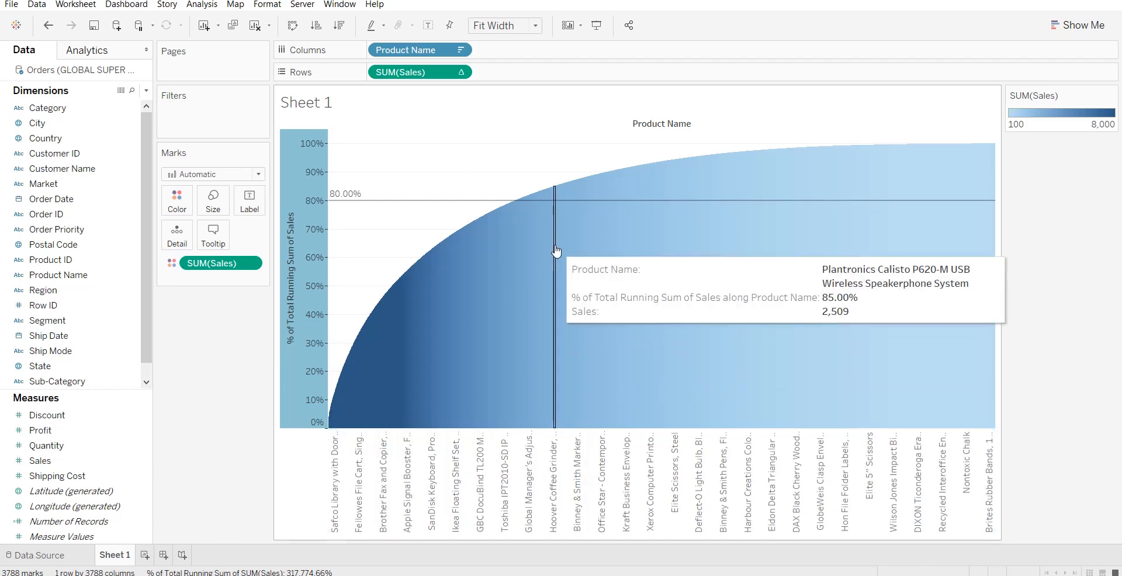
click(412, 52)
drag(413, 51, 181, 233)
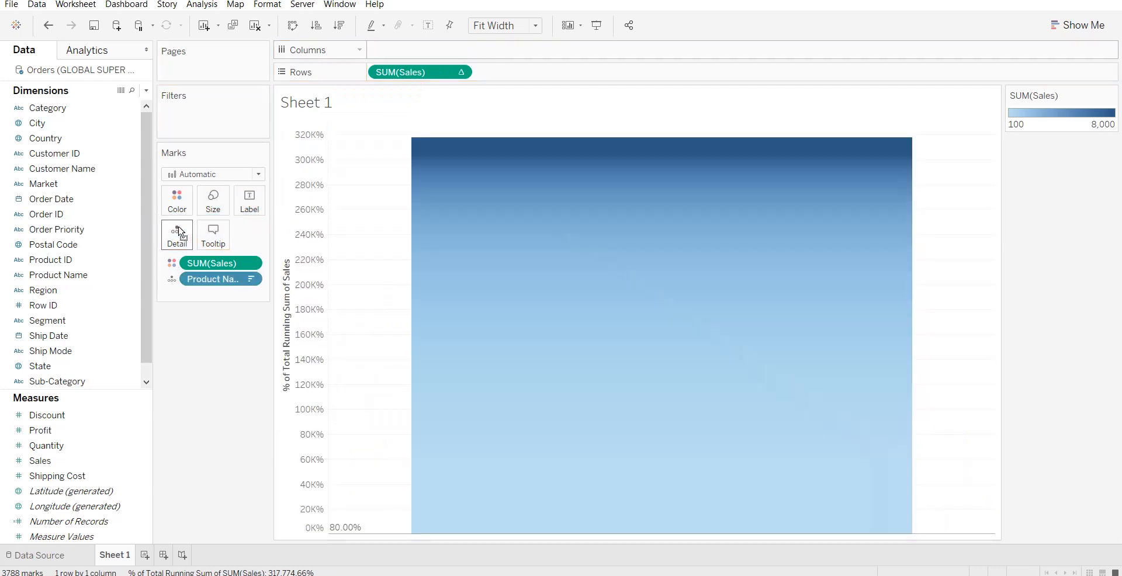
key(ctrl+z)
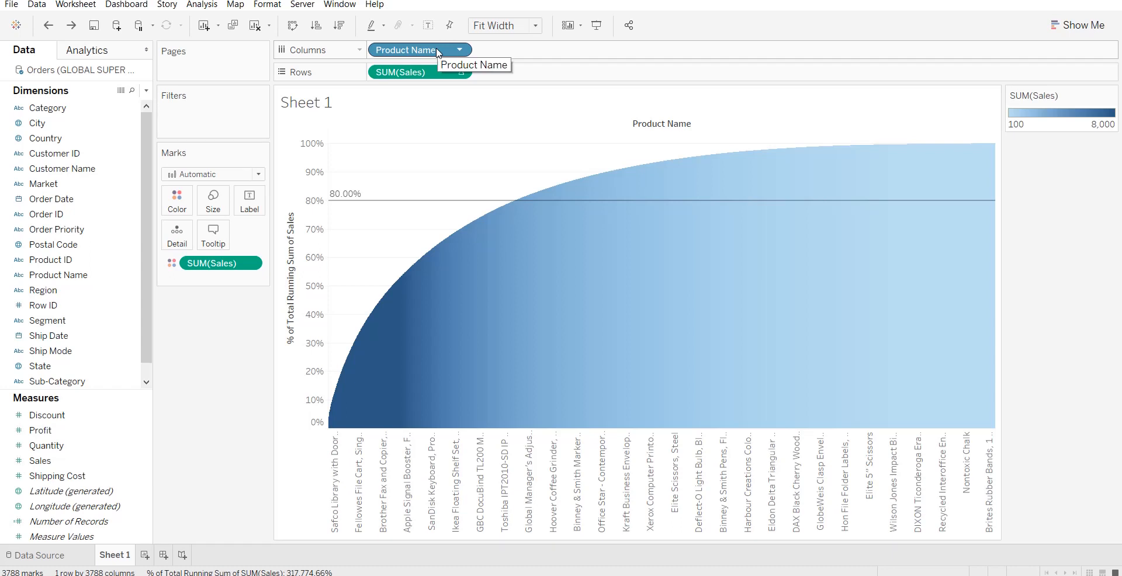
Copy Product Name from Columns to Detail, keeping the original, and convert the one on Columns to a Count (Distinct) measure.
drag(438, 53, 186, 236)
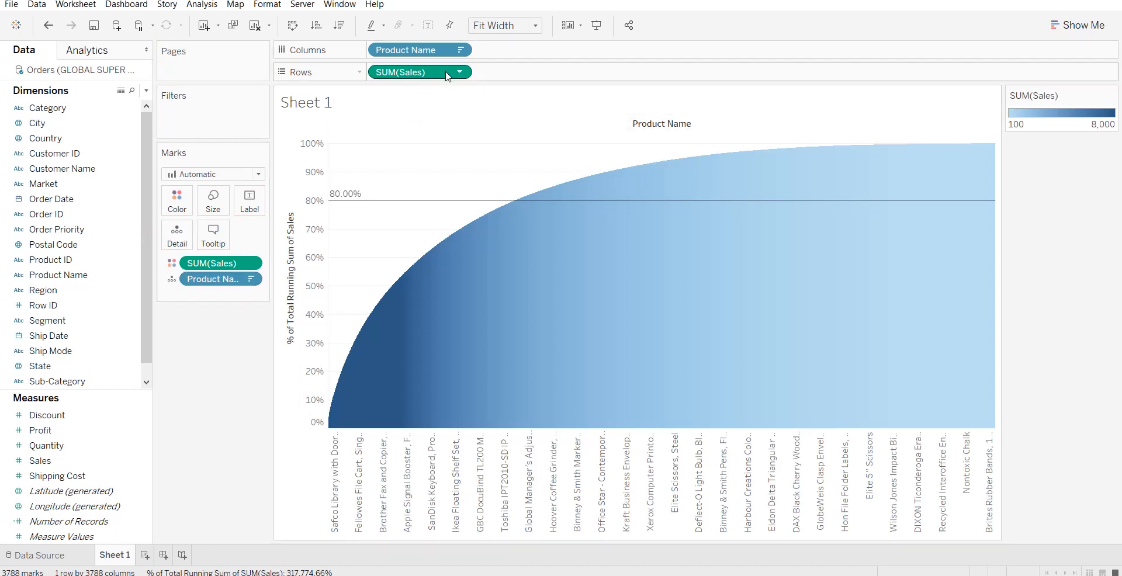
mouse_move(445, 76)
click(461, 50)
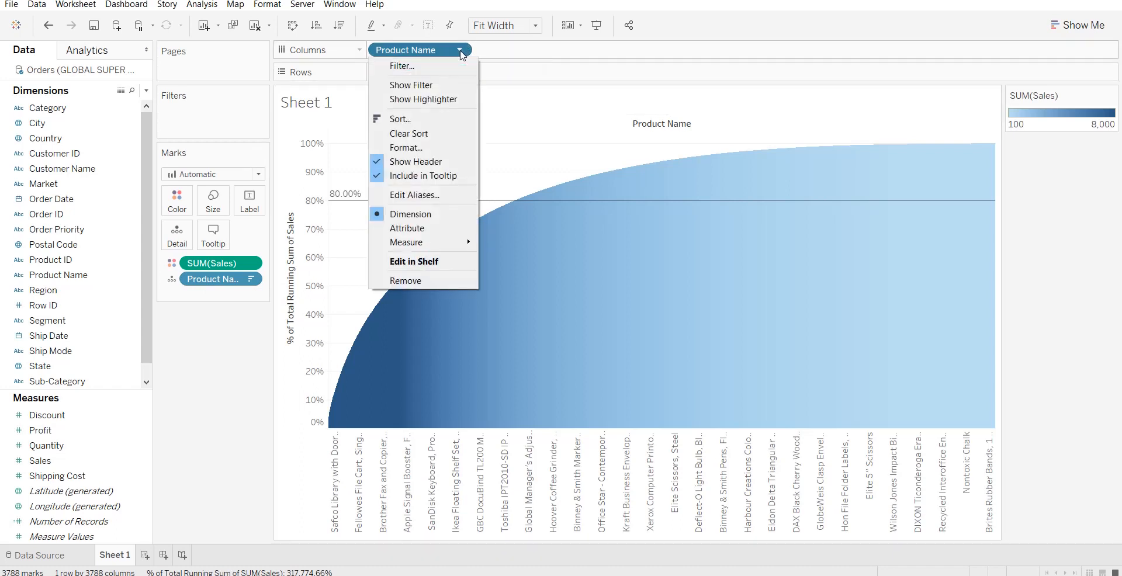
mouse_move(468, 242)
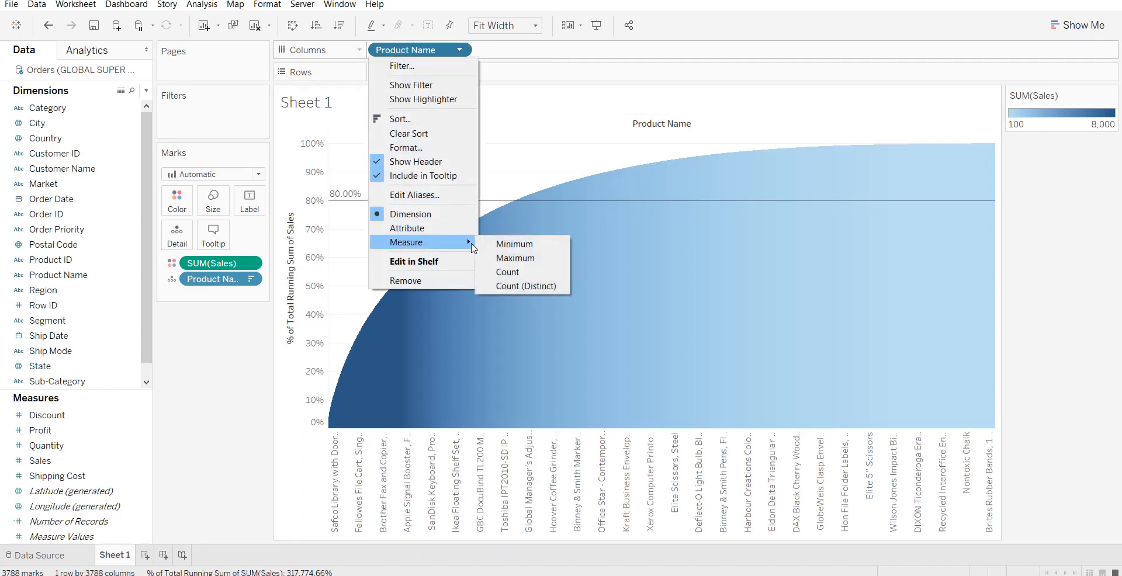
click(541, 285)
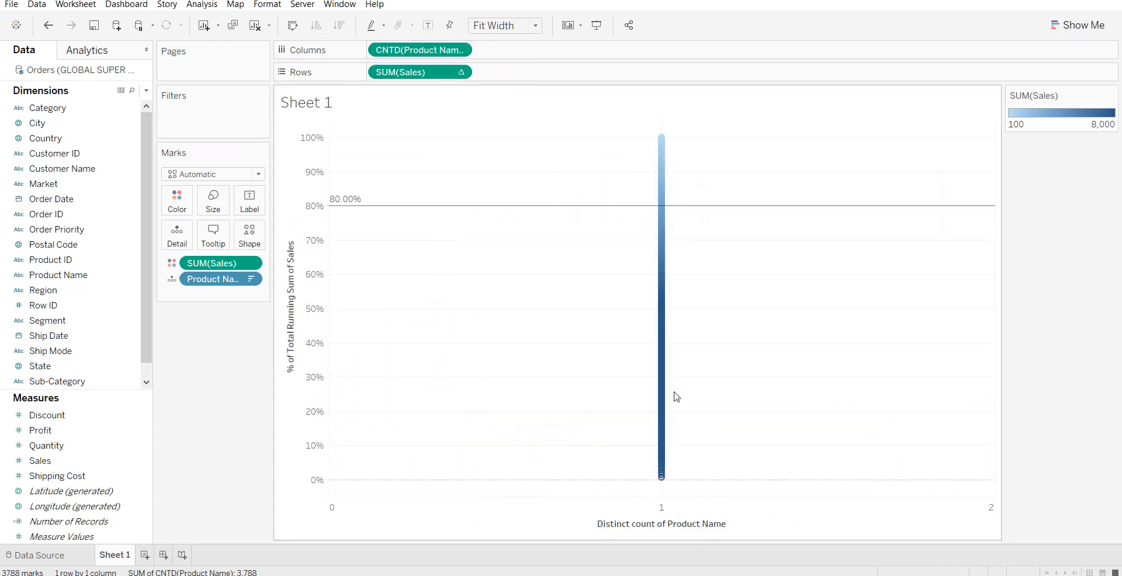
mouse_move(662, 220)
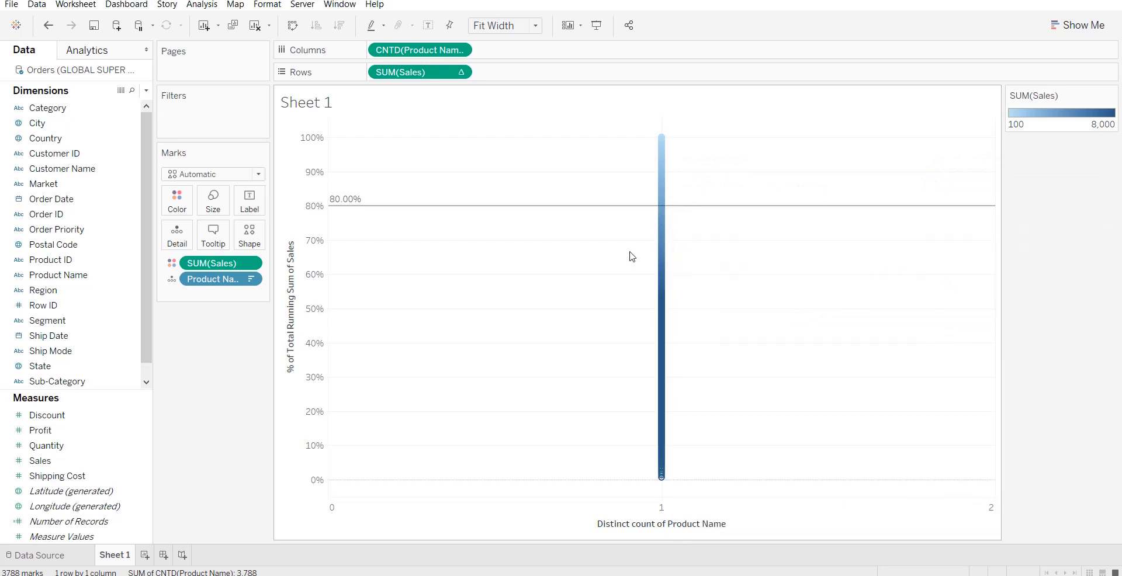
Add a Running Total (Sum) table calculation to the distinct count of Product Name on Columns, computed using the specific dimension Product Name.
click(460, 50)
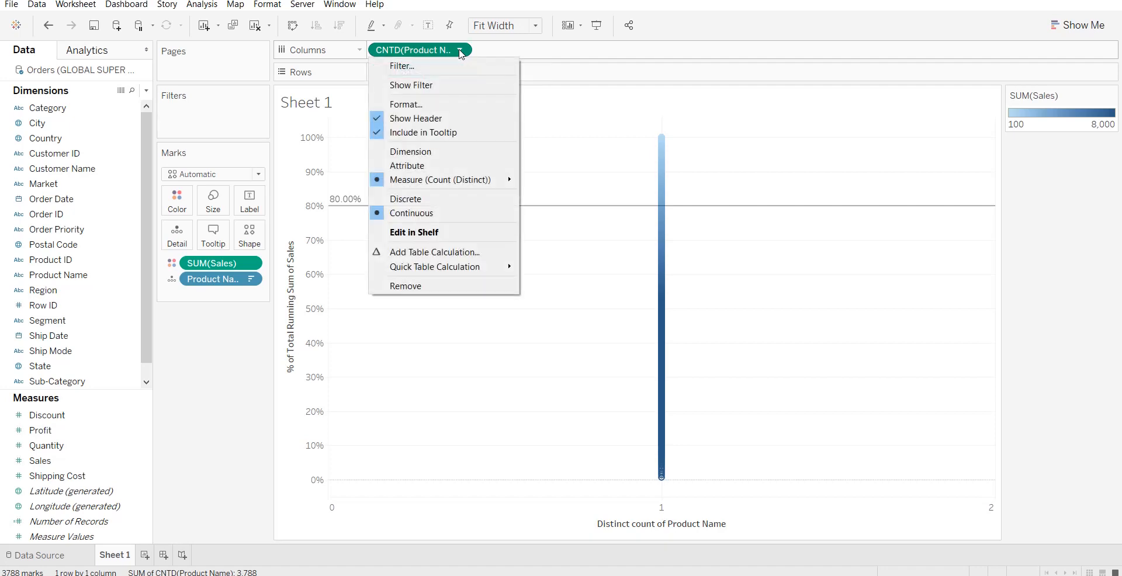
click(468, 255)
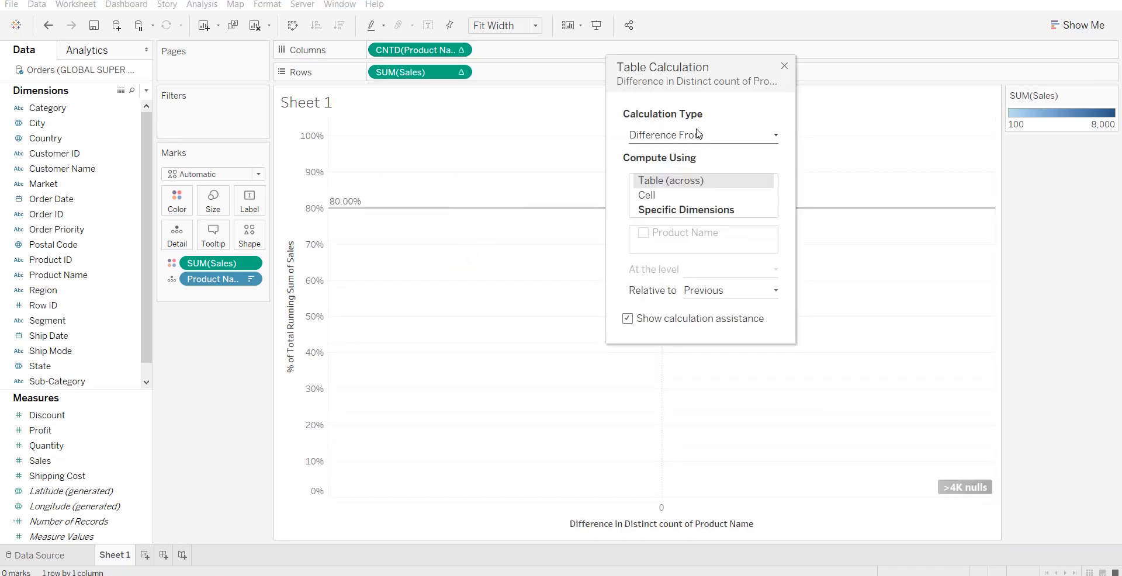
click(698, 134)
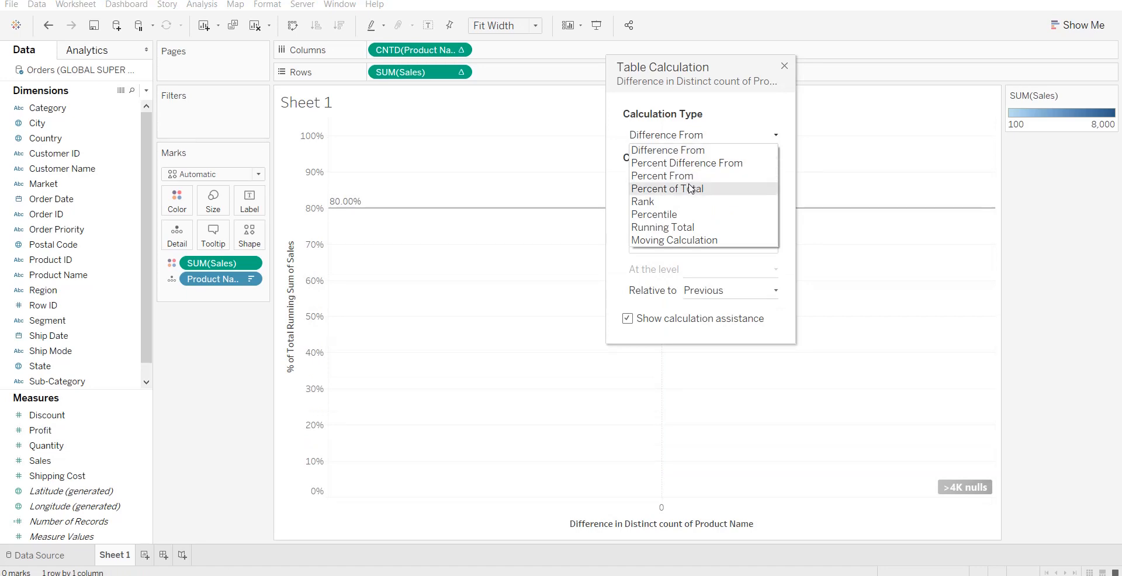
click(689, 227)
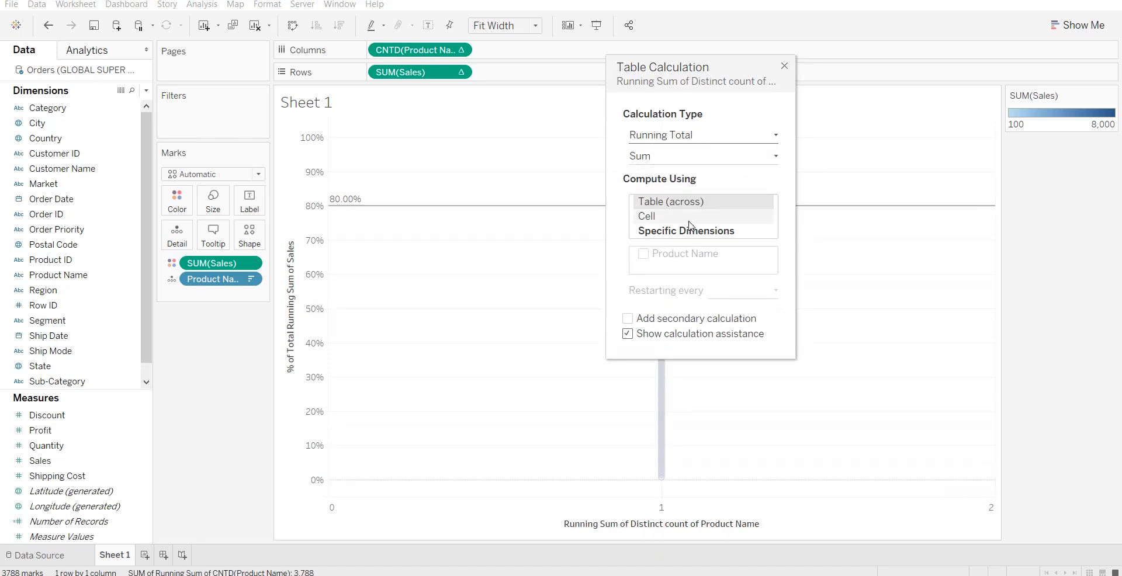
click(678, 232)
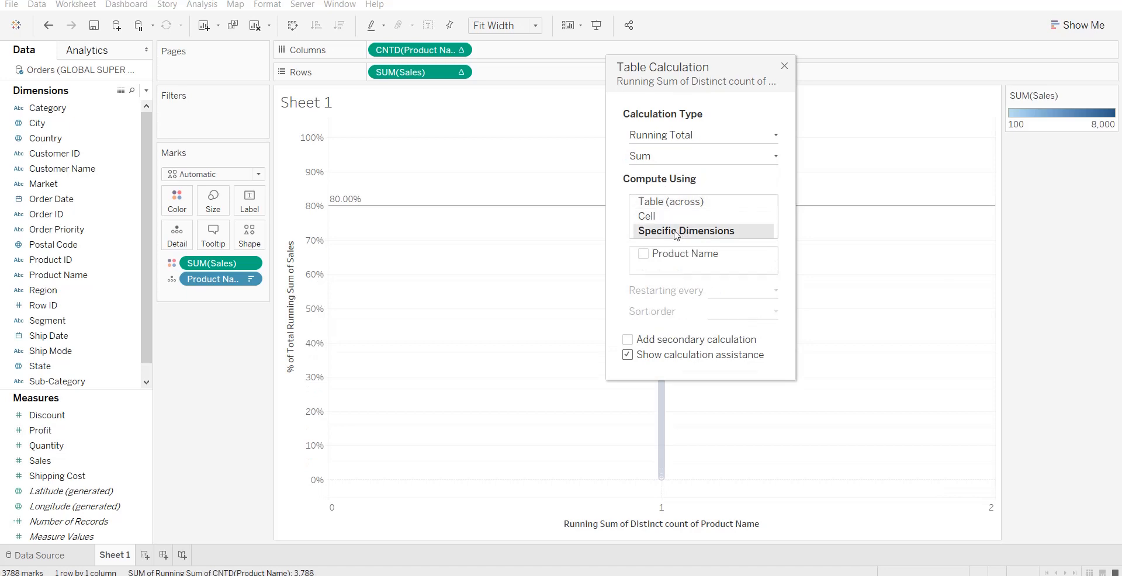
click(645, 255)
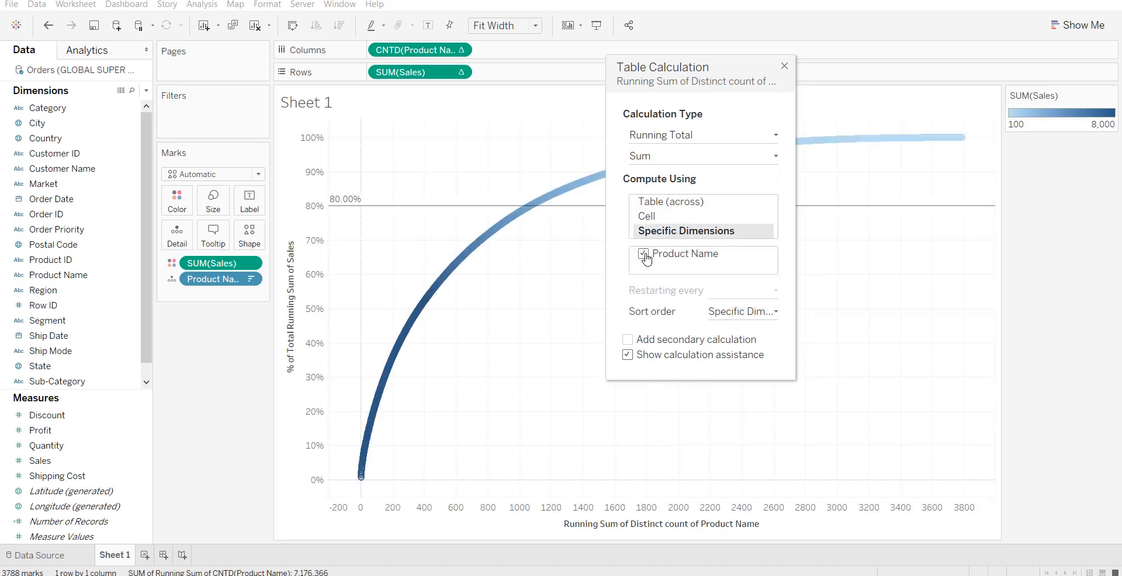
Add a secondary Percent of Total calculation to the running distinct count of Product Name, computed using the specific dimension Product Name.
click(628, 340)
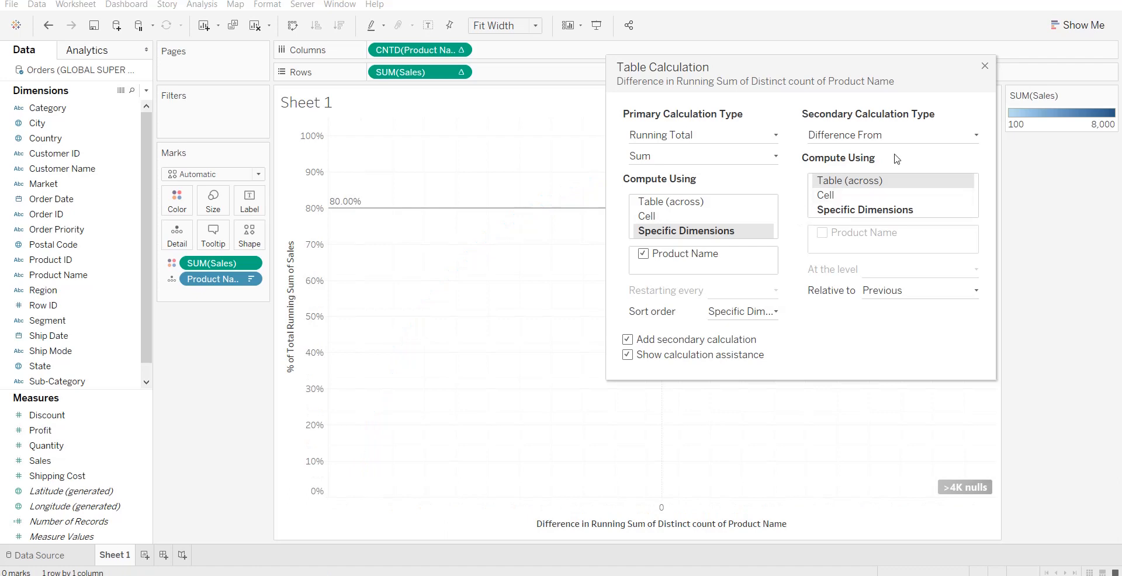
click(918, 138)
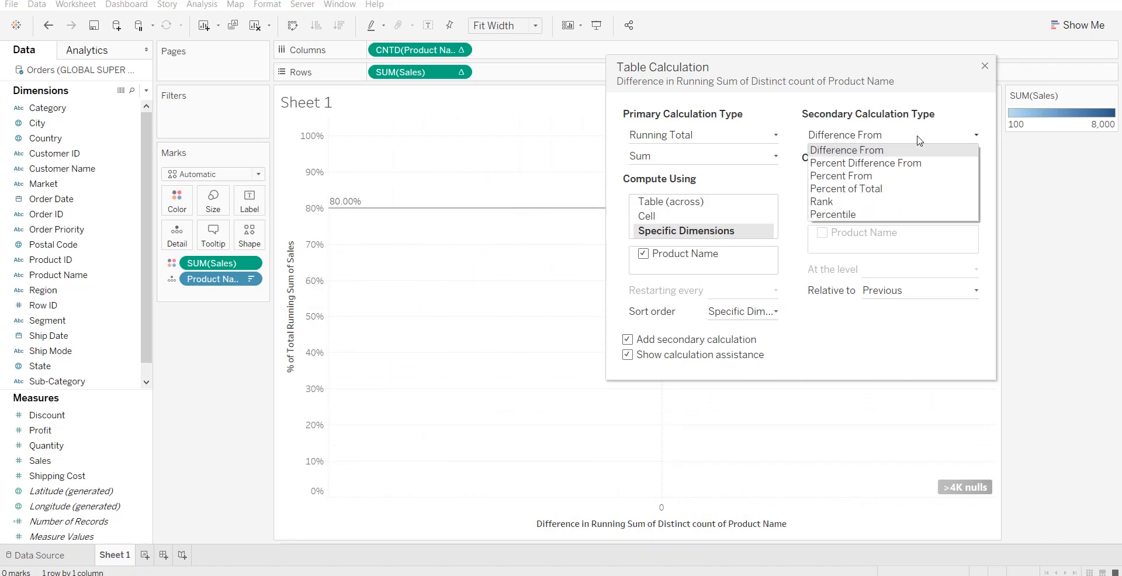
click(909, 189)
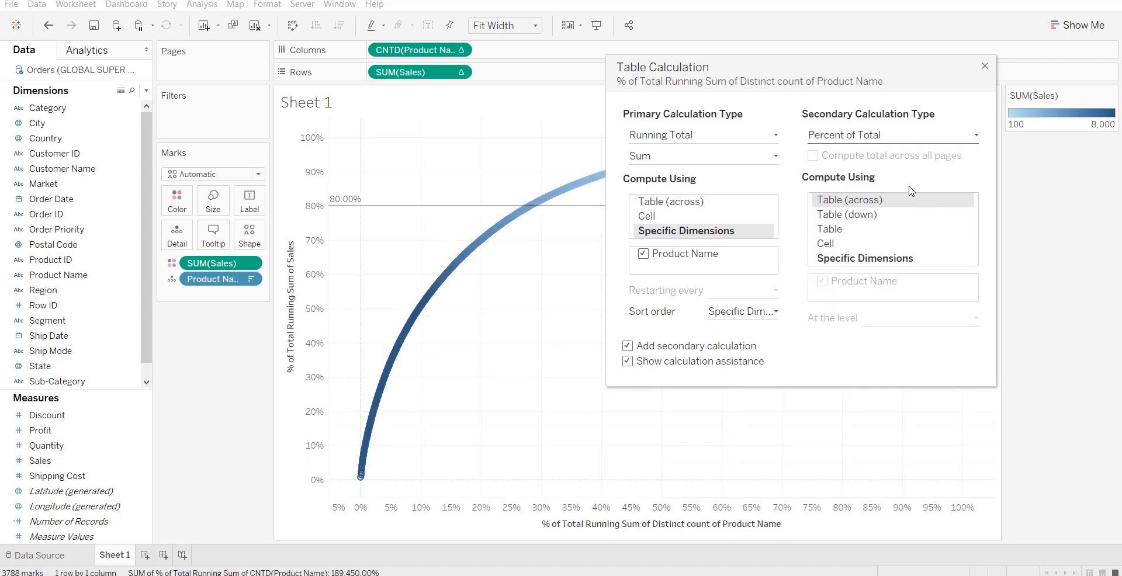
click(854, 263)
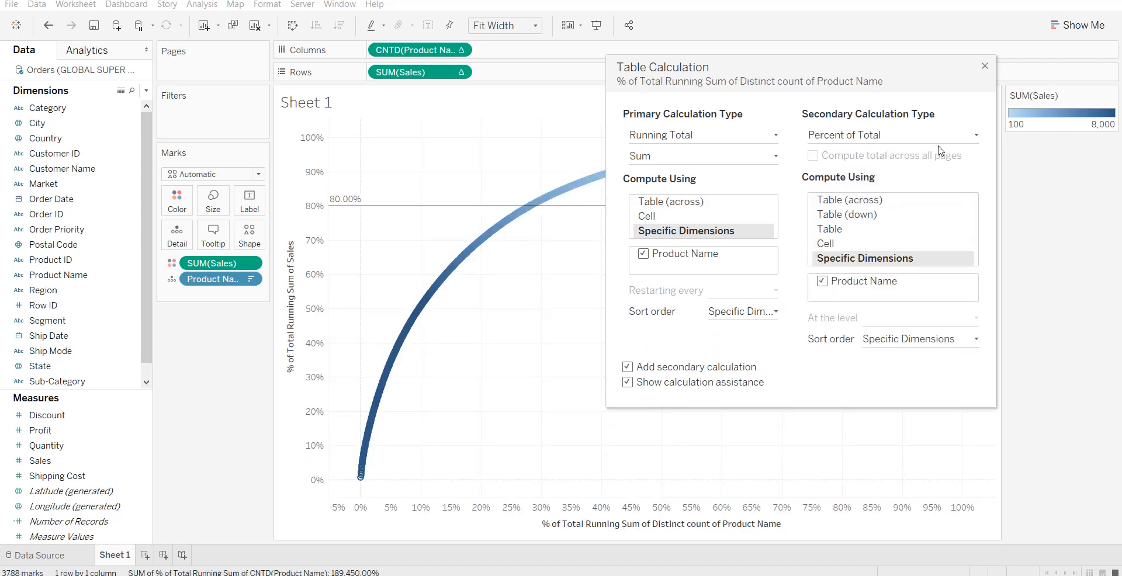
click(985, 67)
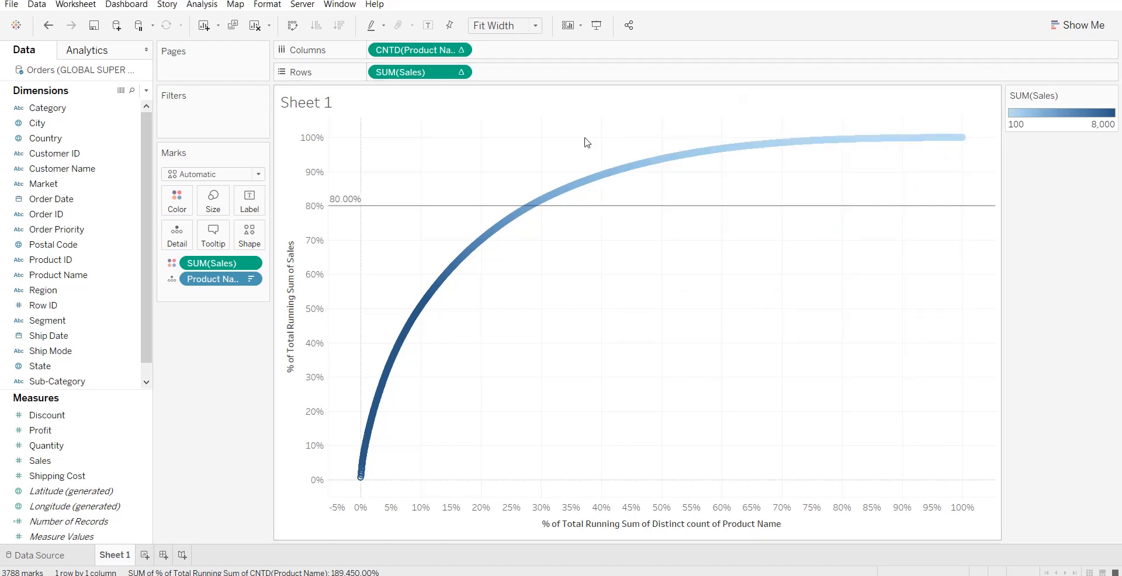
Change the chart's mark type from Automatic to Bar.
click(248, 175)
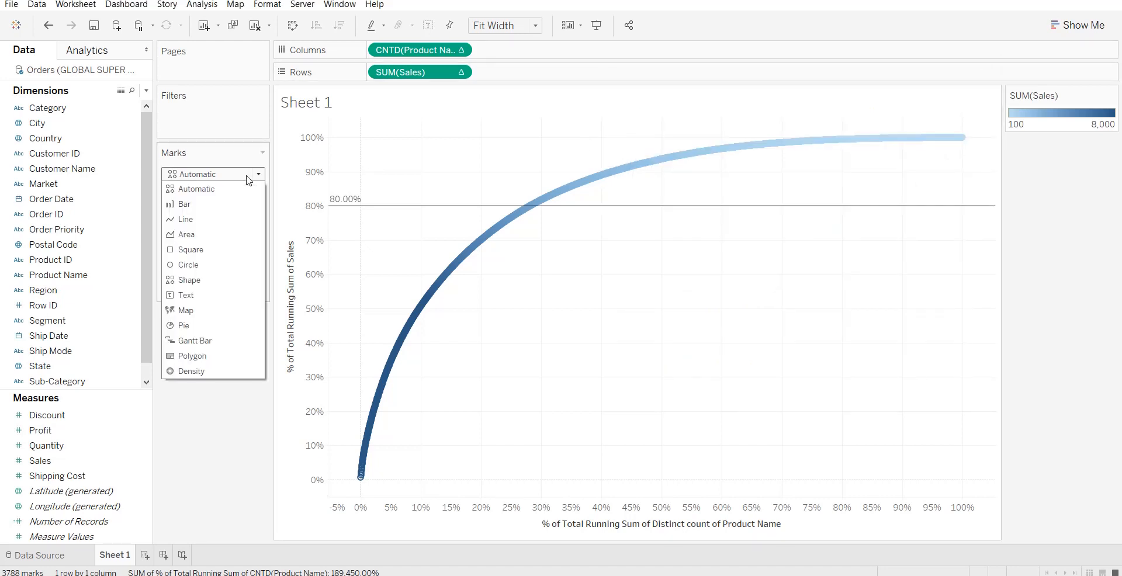
click(227, 204)
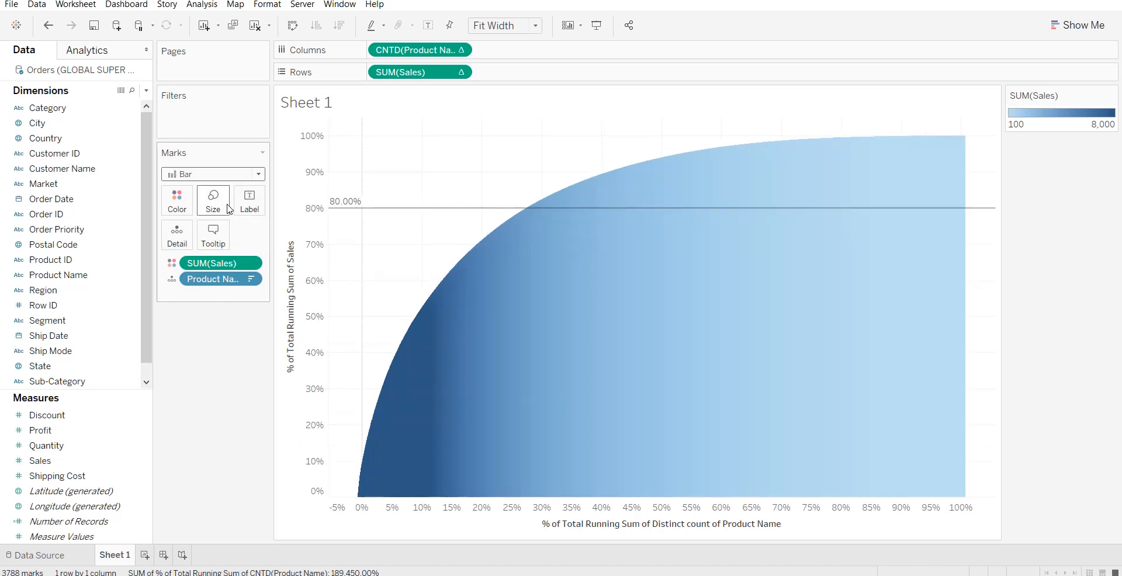
mouse_move(409, 481)
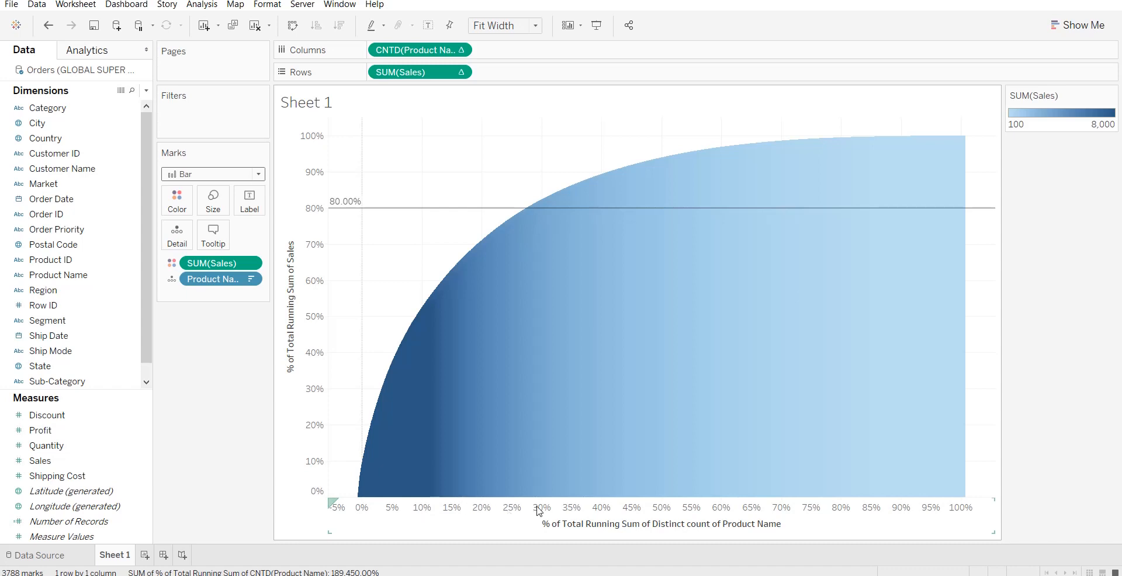
Add a reference line to the % of Total Running Sum of Distinct count of Product Name axis at the constant value 0.2.
right_click(467, 513)
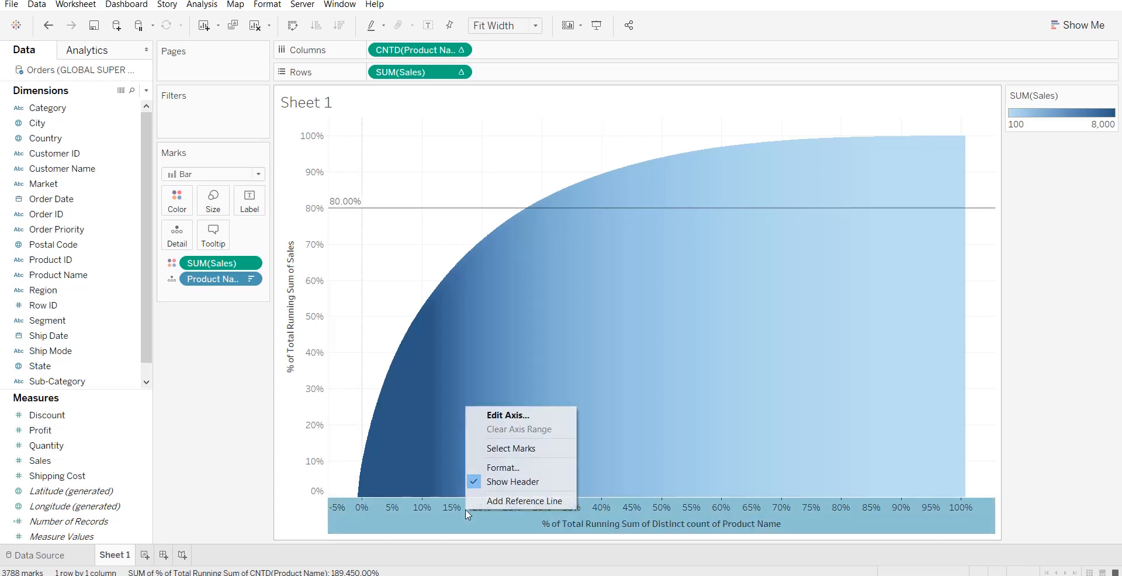
click(520, 501)
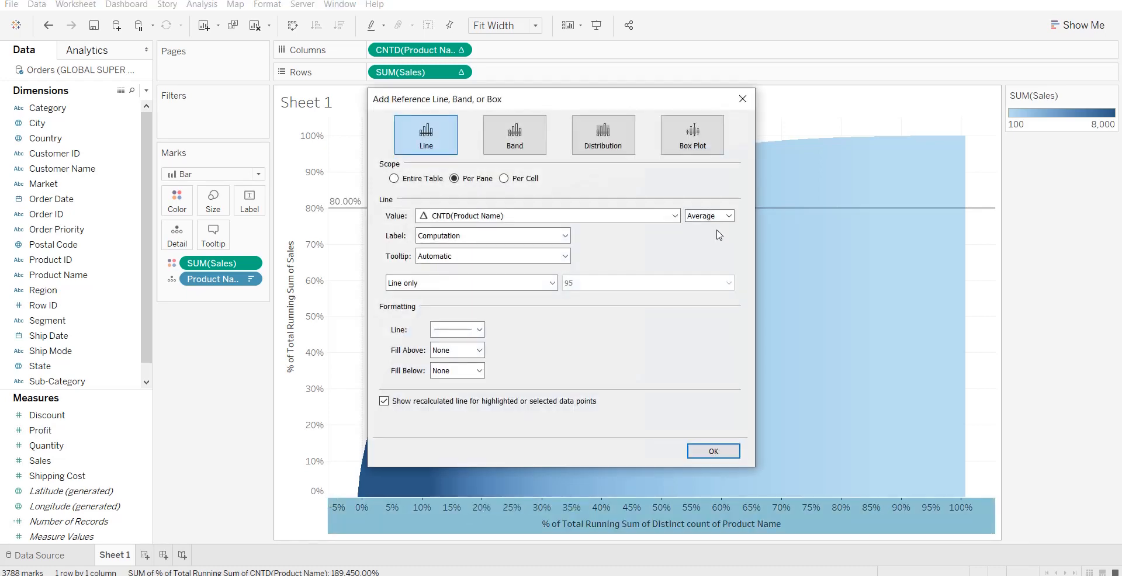
click(724, 218)
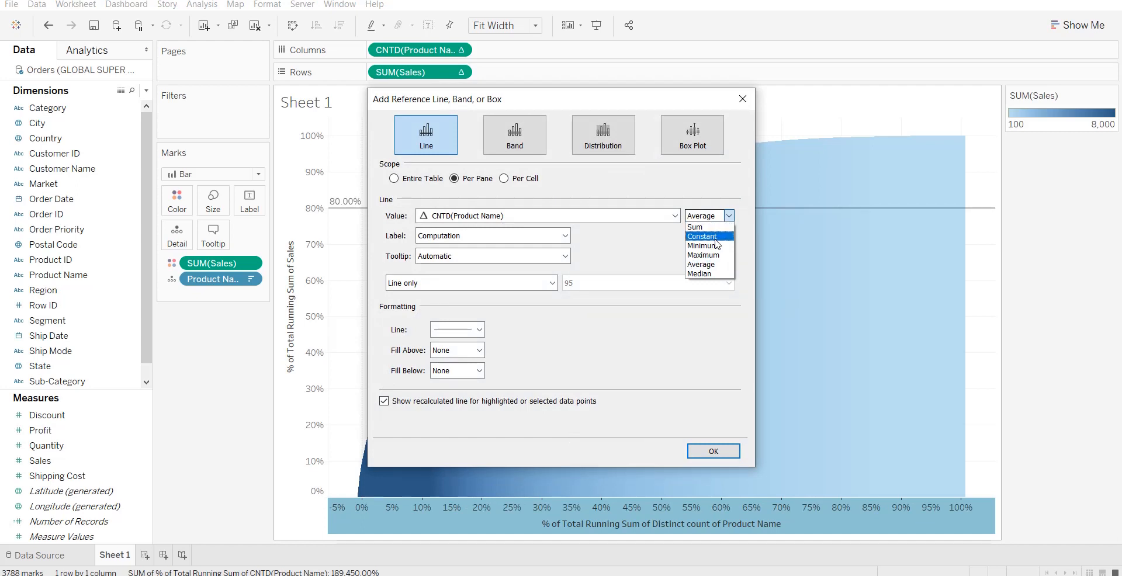
click(710, 236)
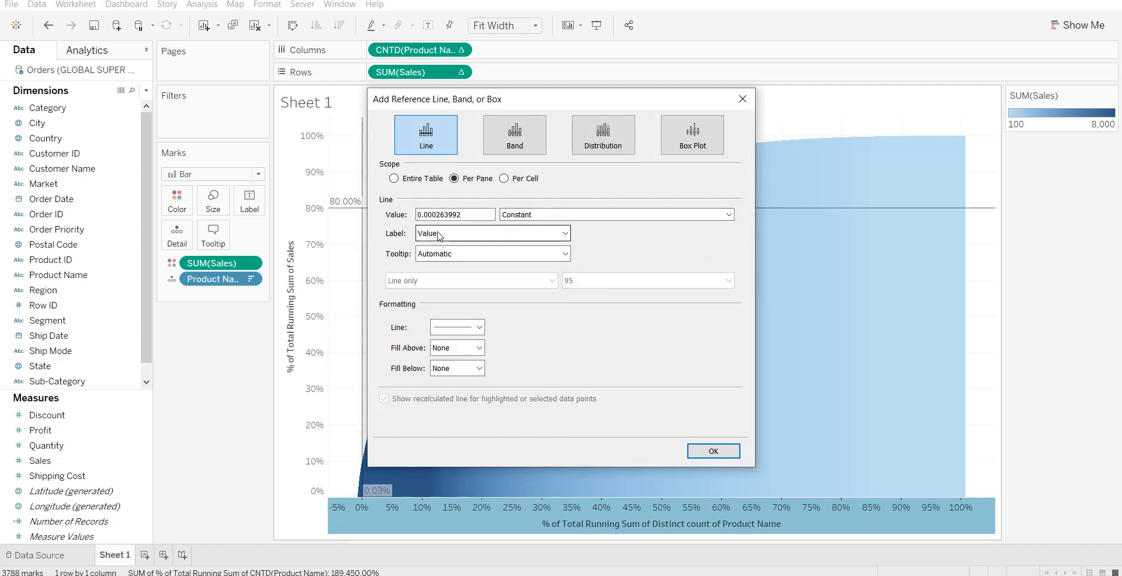
drag(478, 213, 425, 214)
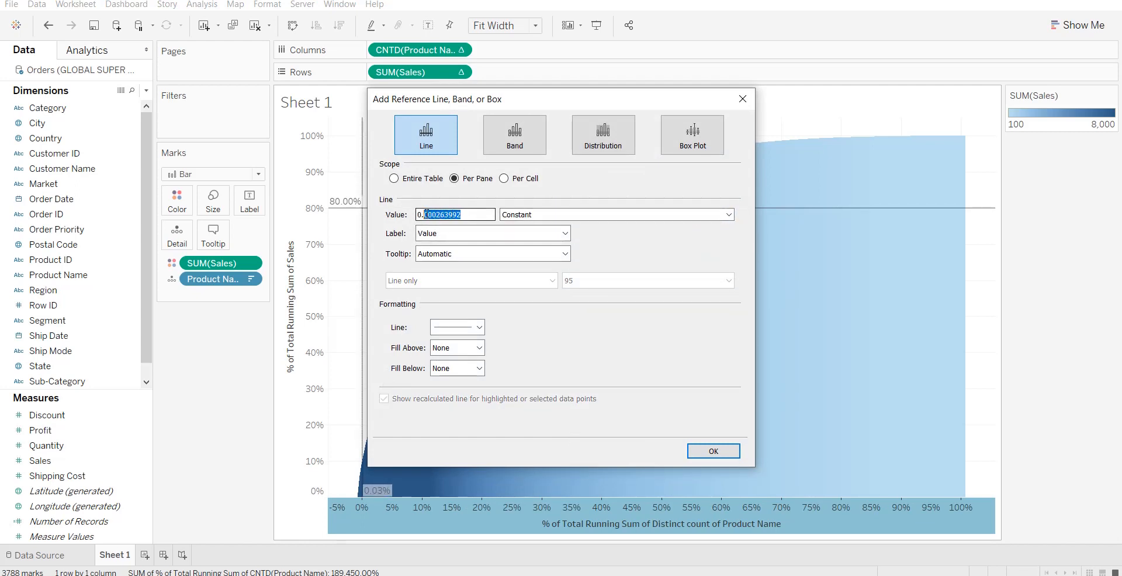
text(2)
click(733, 454)
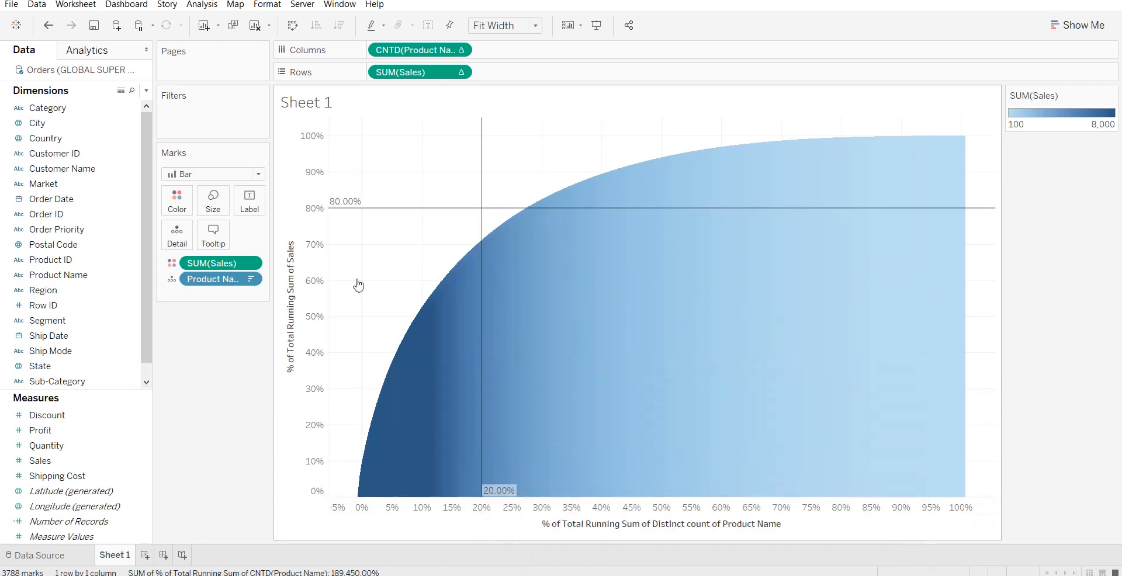
Retitle the vertical % of Total Running Sum of Sales axis as "%age of Sales".
mouse_move(478, 218)
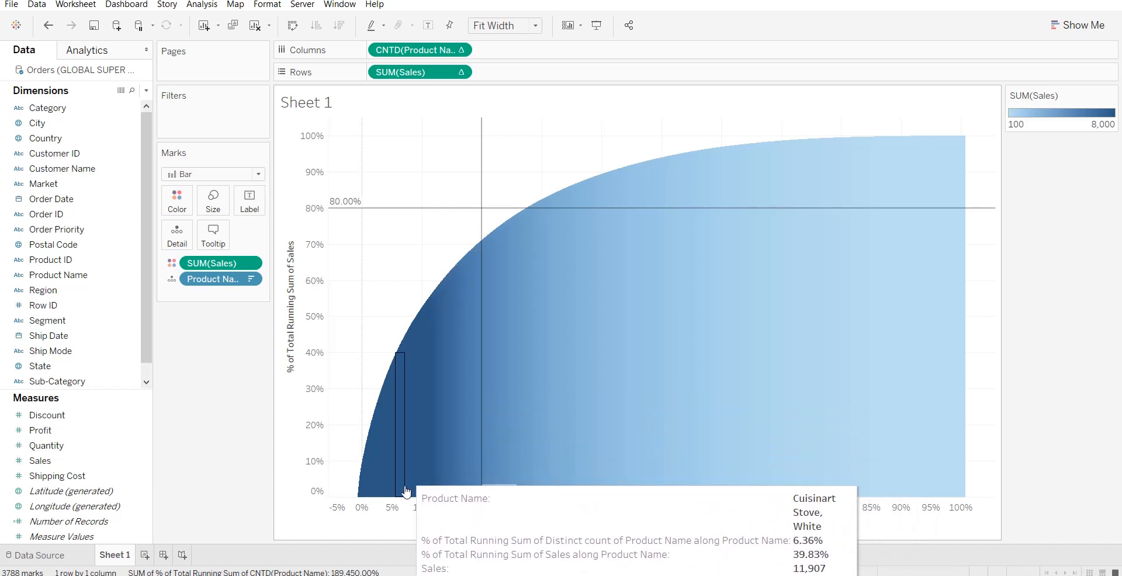
right_click(291, 334)
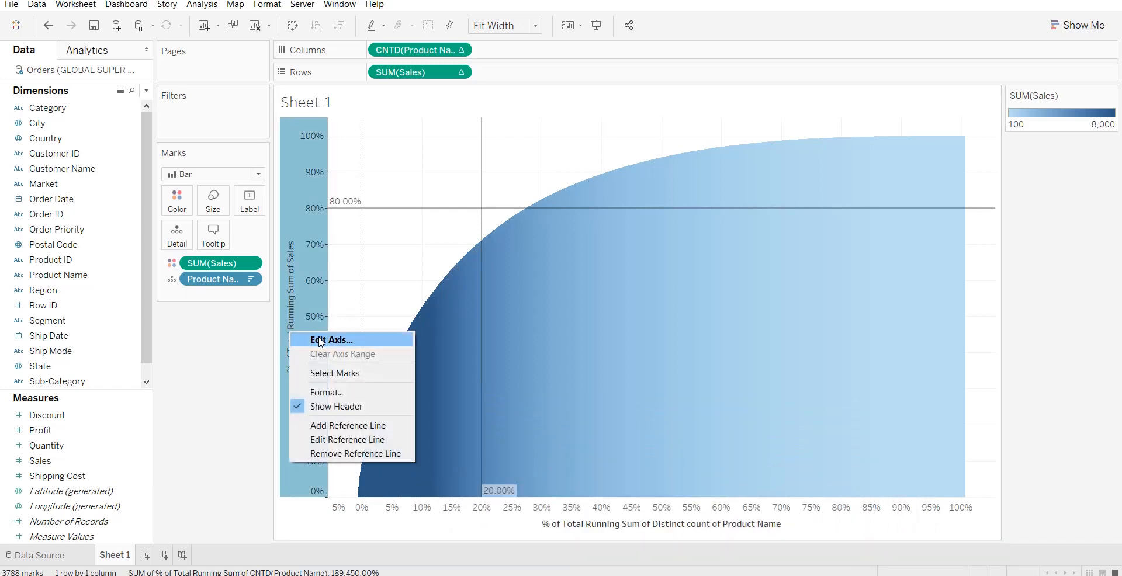
click(320, 340)
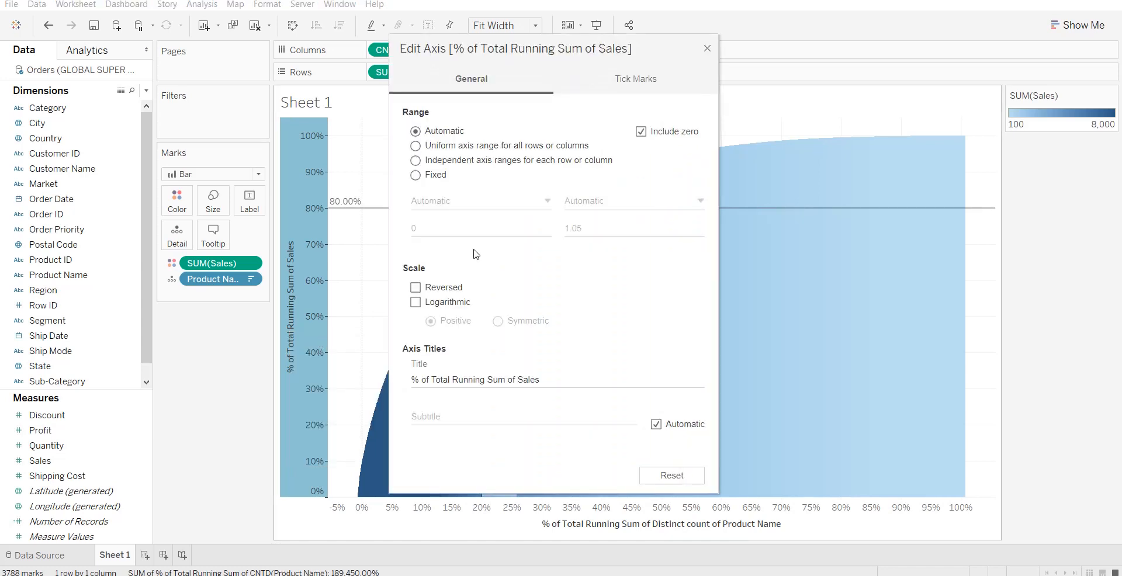
triple_click(544, 378)
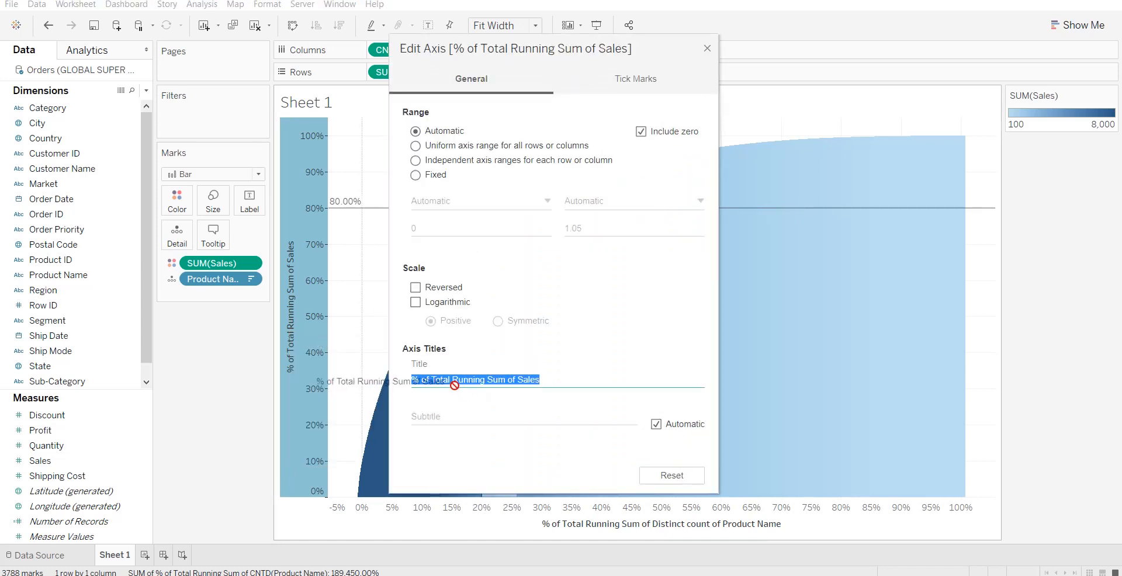
key(BackSpace)
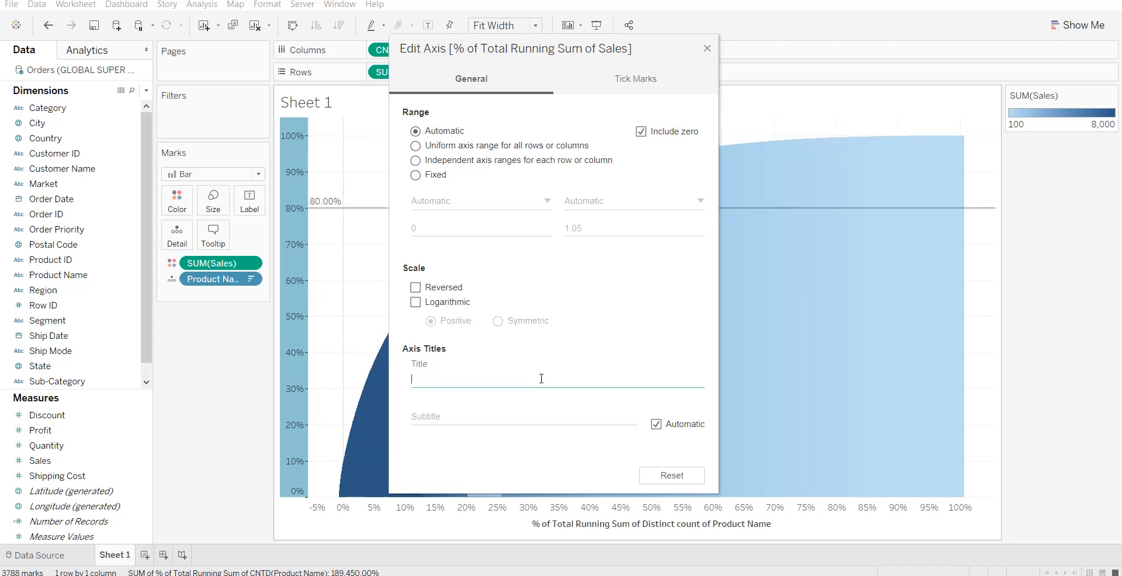
text(%age of Sales)
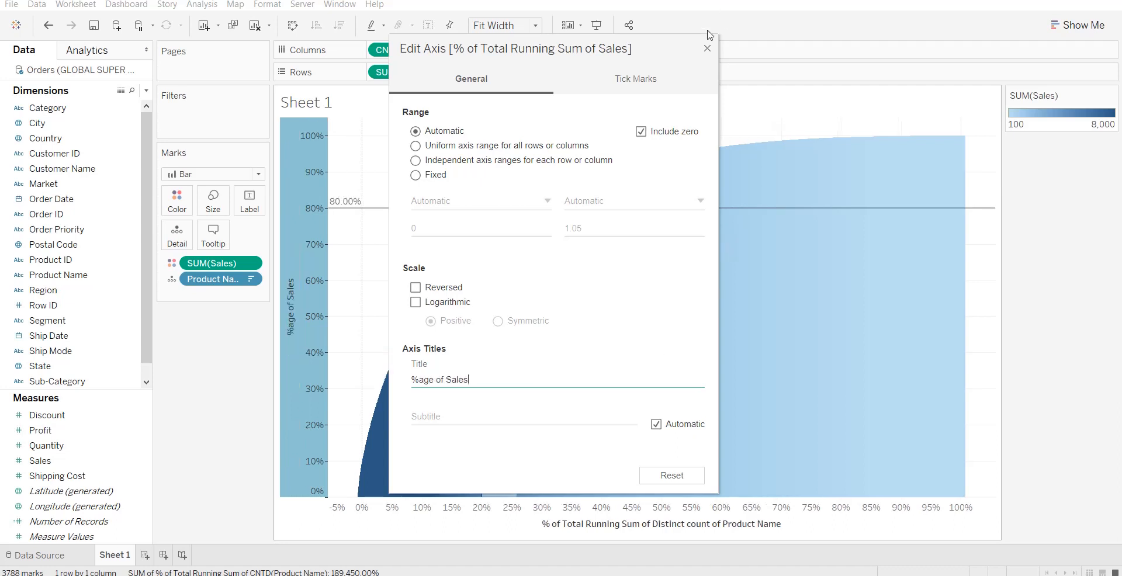
click(707, 48)
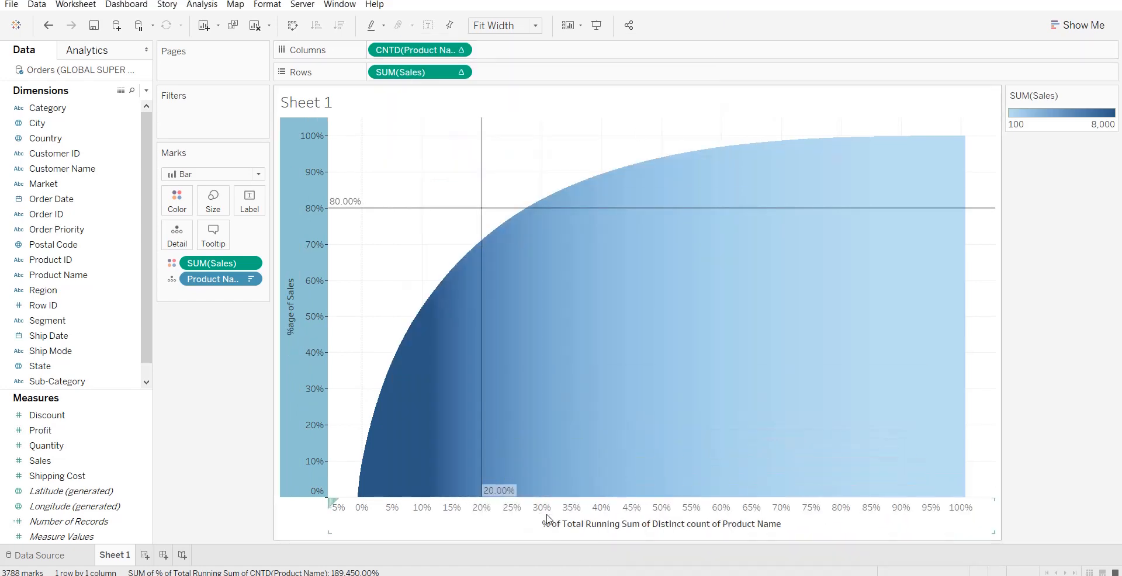
Retitle the horizontal distinct-count-of-products axis as "%age of Products".
right_click(566, 529)
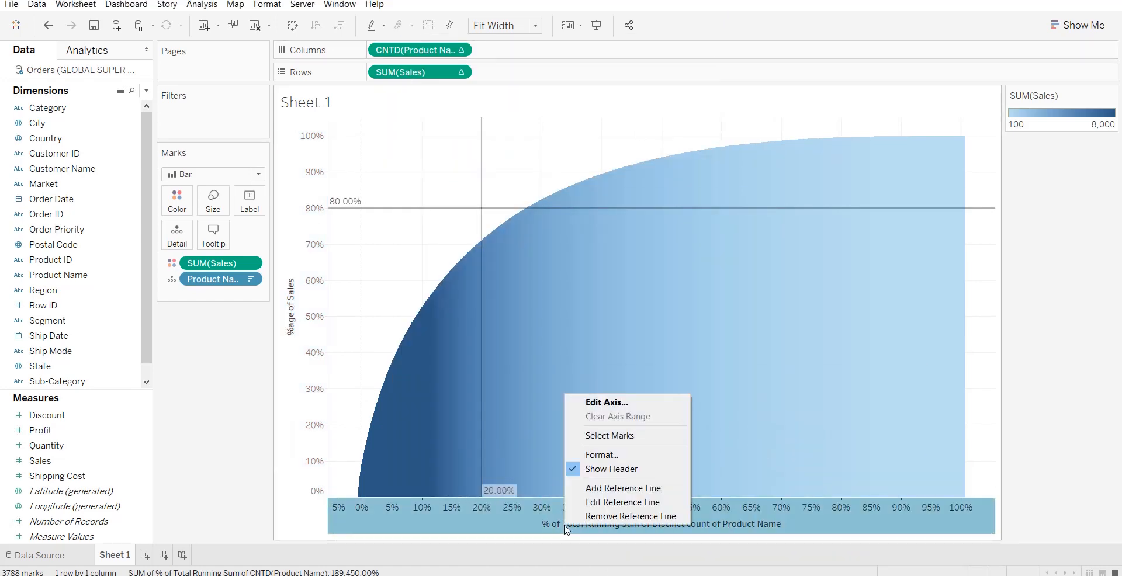
click(628, 404)
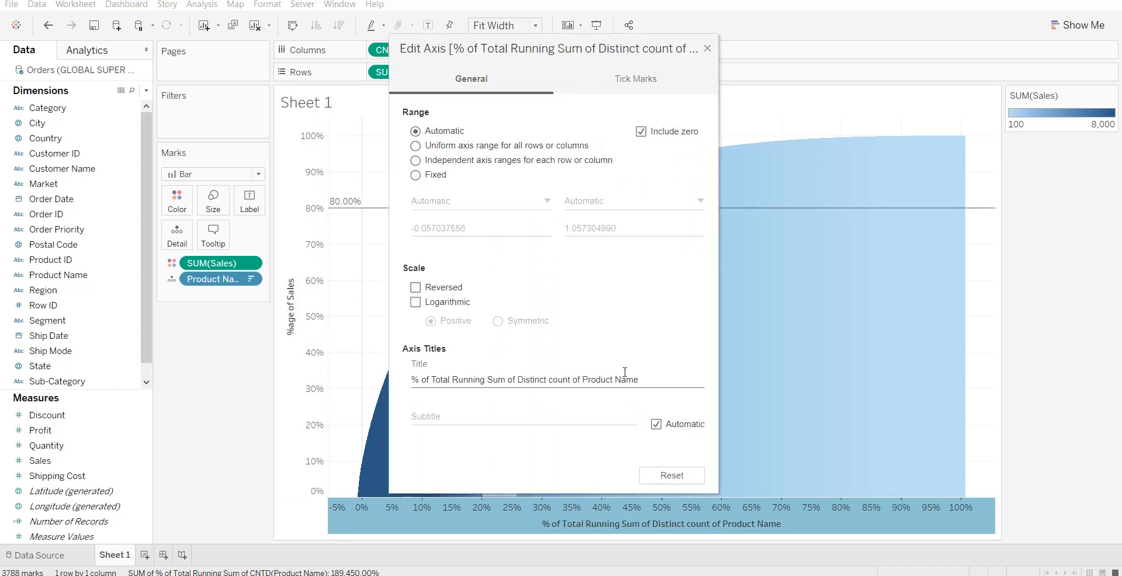
triple_click(645, 379)
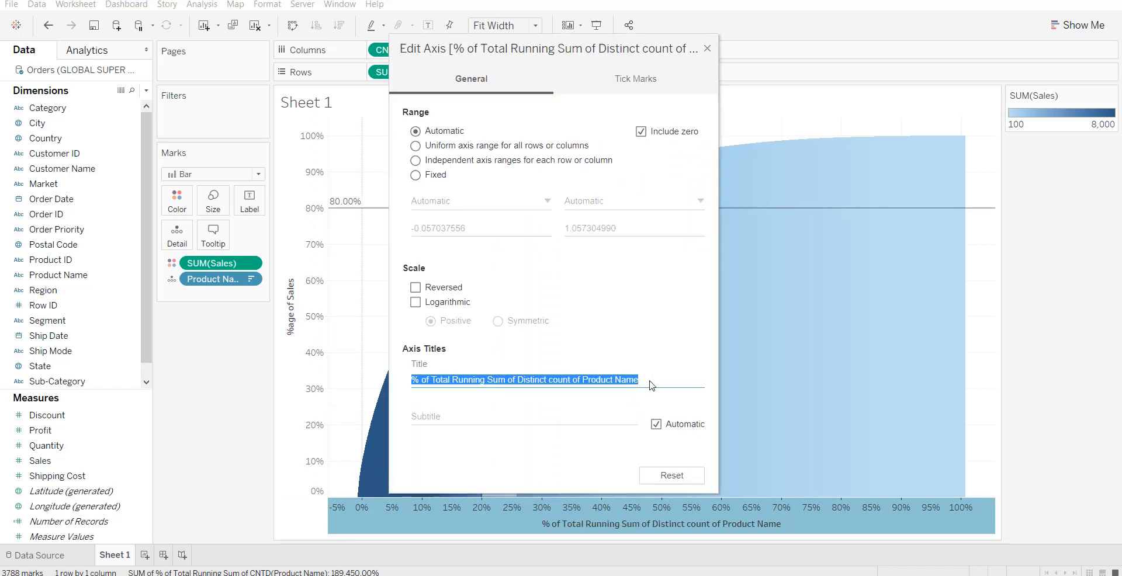
text(%age)
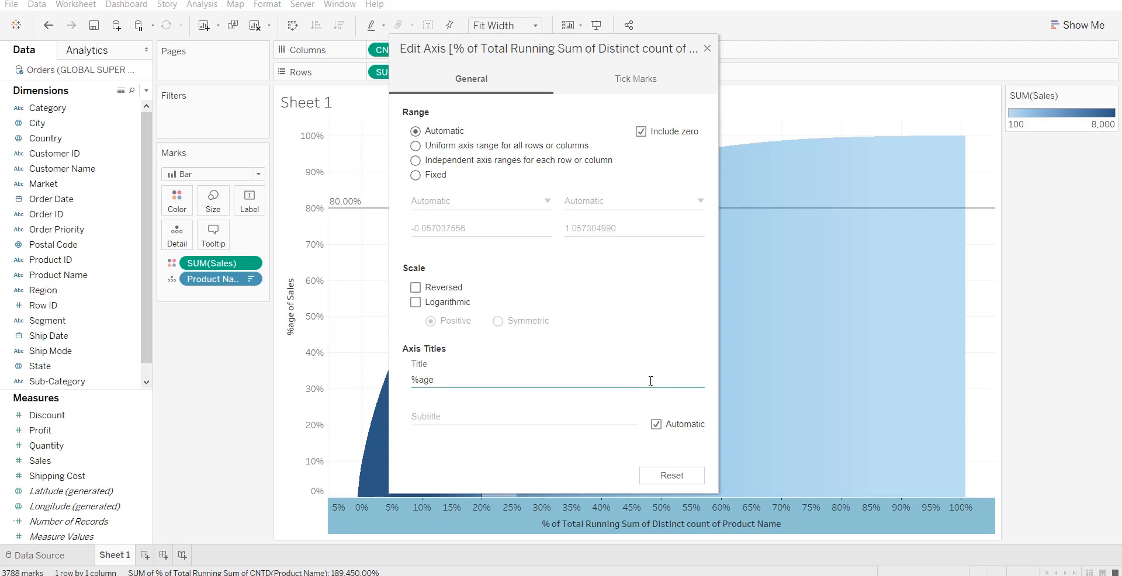
text(of of Products)
click(707, 50)
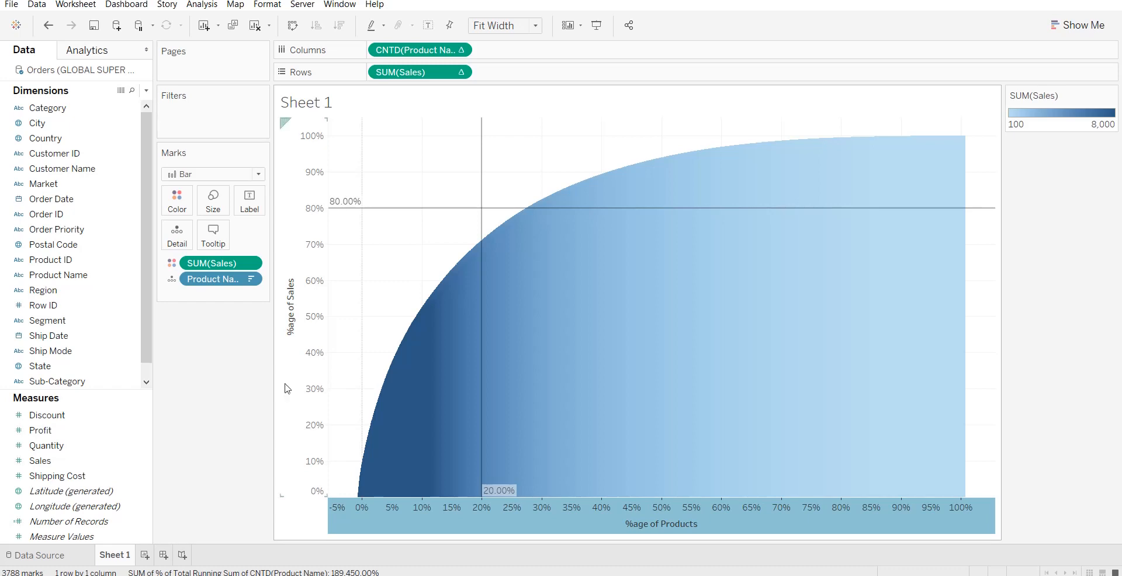
click(238, 384)
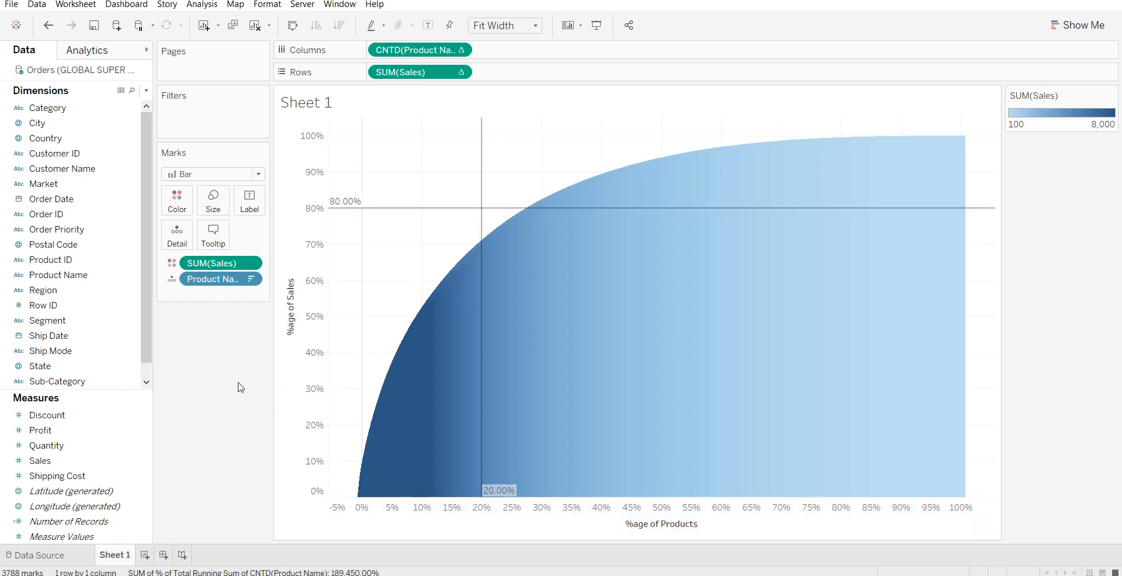
Replace the sheet title with "Pareto Chart representing the first 20 % of products responsible for majority of sales" and apply it.
double_click(329, 107)
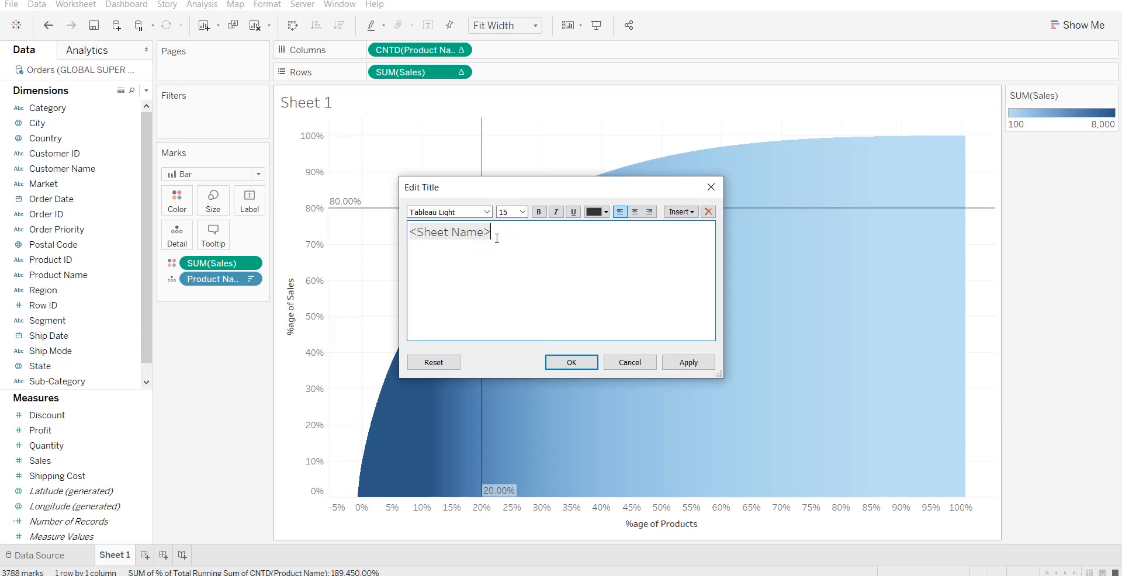
text(Pare)
key(ctrl+a)
key(BackSpace)
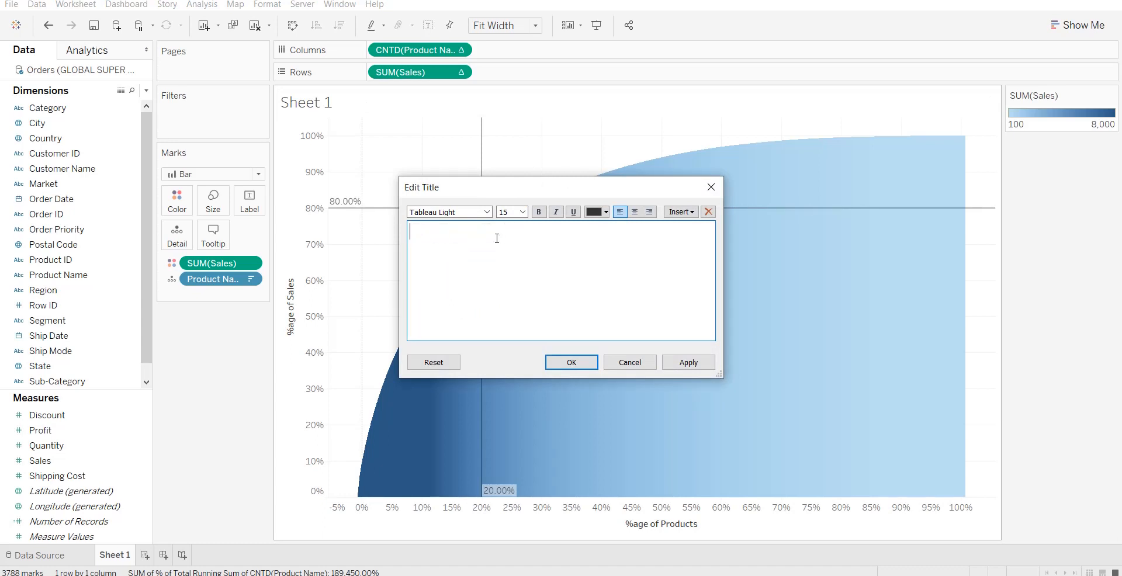
text(Pareto Chart representing the )
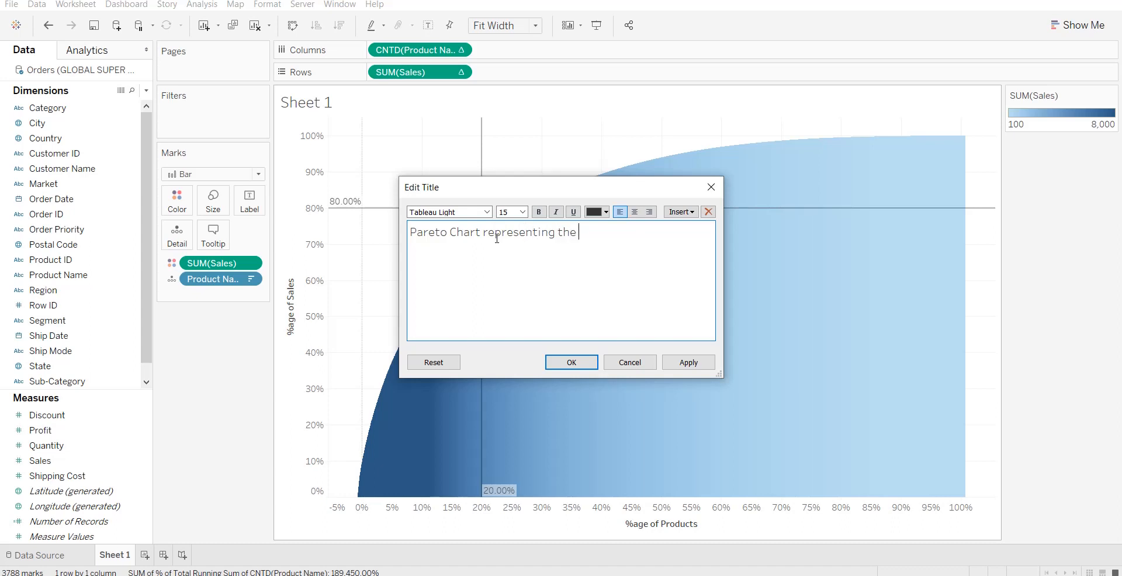
text(first 20 % of products )
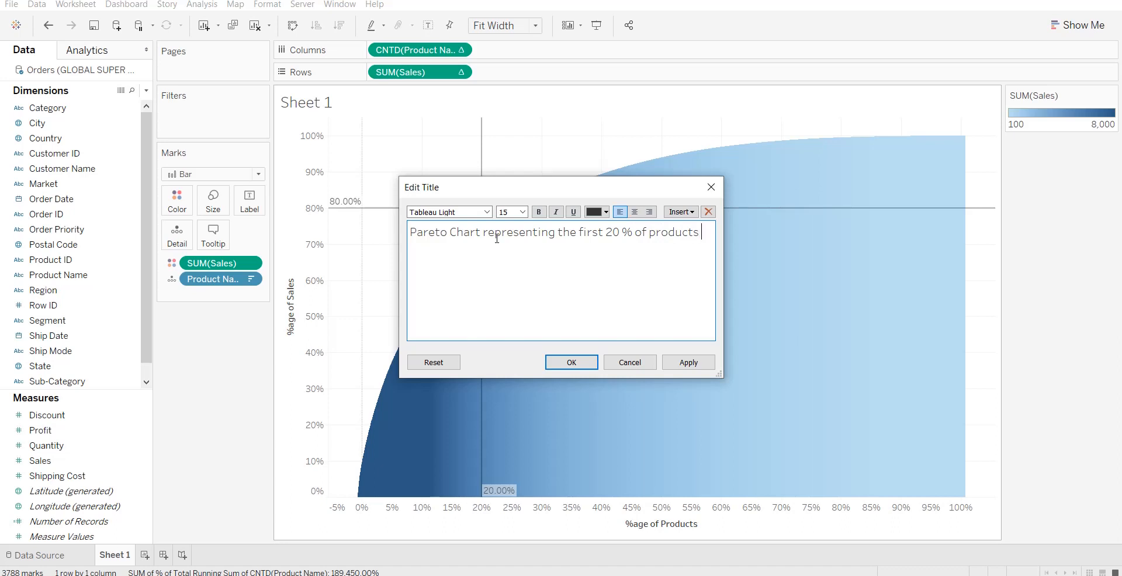
text(resposible)
click(442, 250)
text(n)
text(for ma)
text(oority)
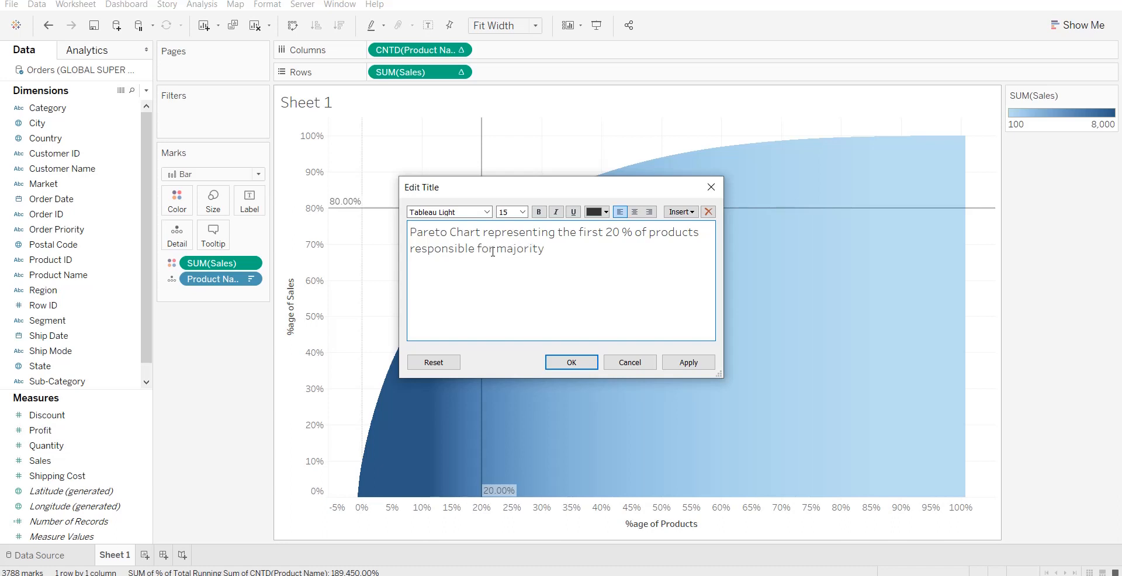
text( of sales)
click(690, 364)
click(573, 362)
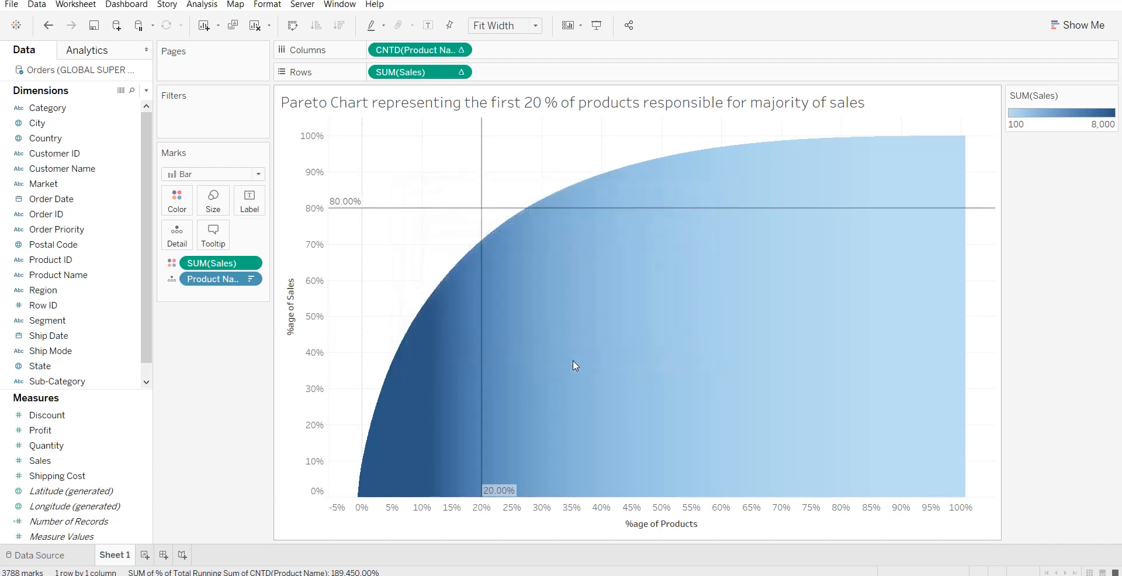